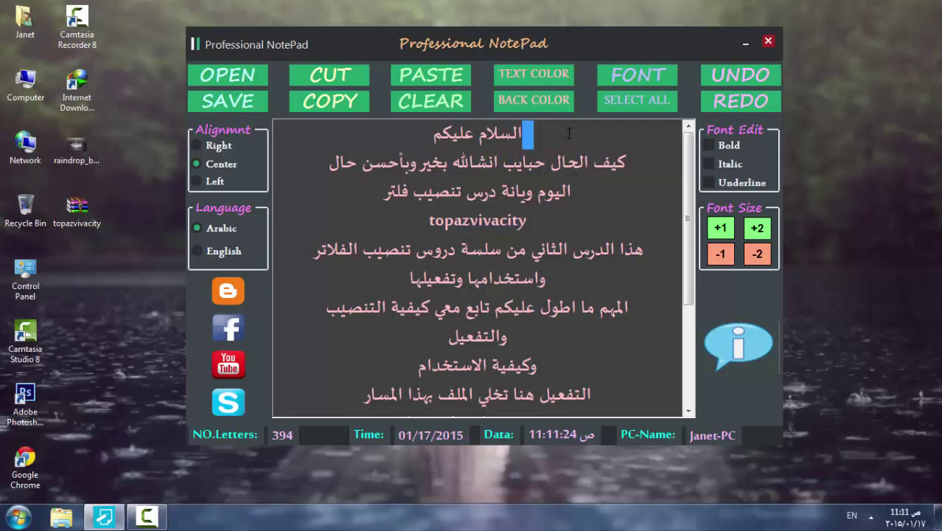
Step: Highlight the introductory lines of the notes one after another to read through the lesson's topic and outline
triple_click(646, 162)
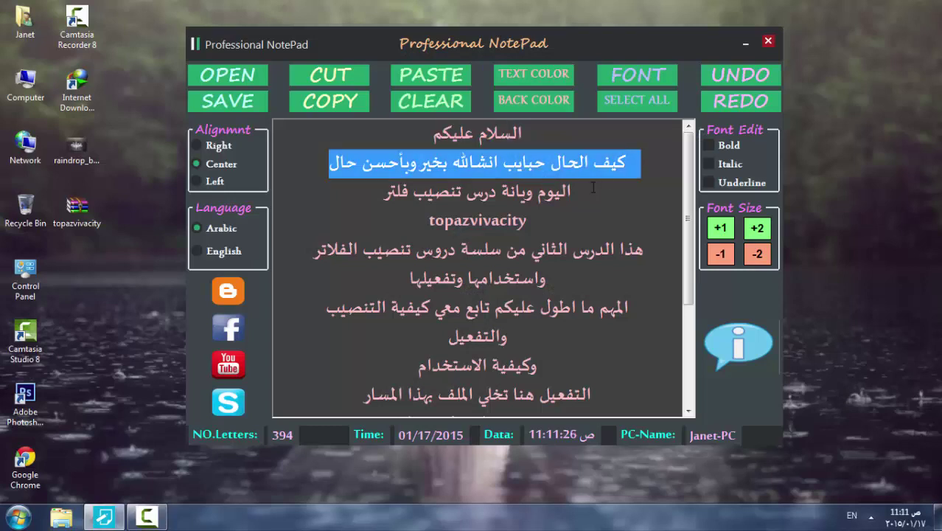
triple_click(593, 188)
triple_click(555, 213)
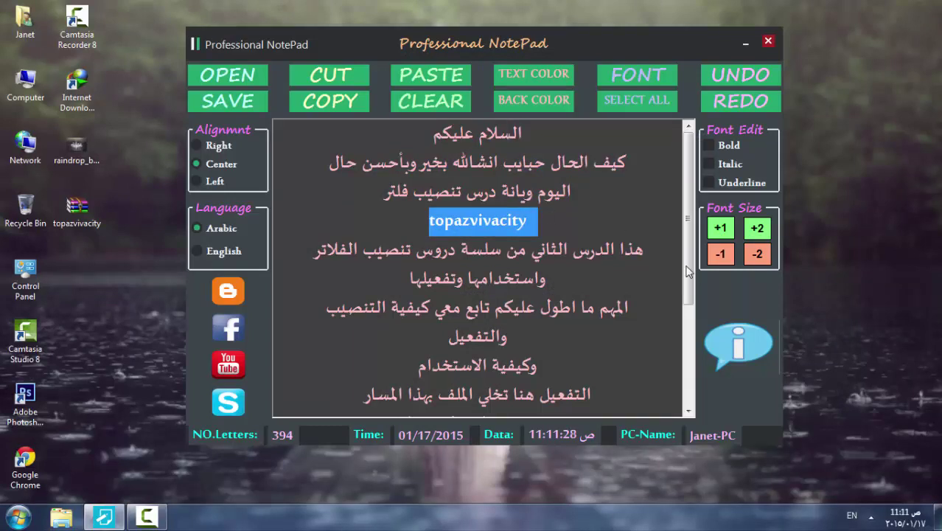
click(650, 247)
triple_click(651, 247)
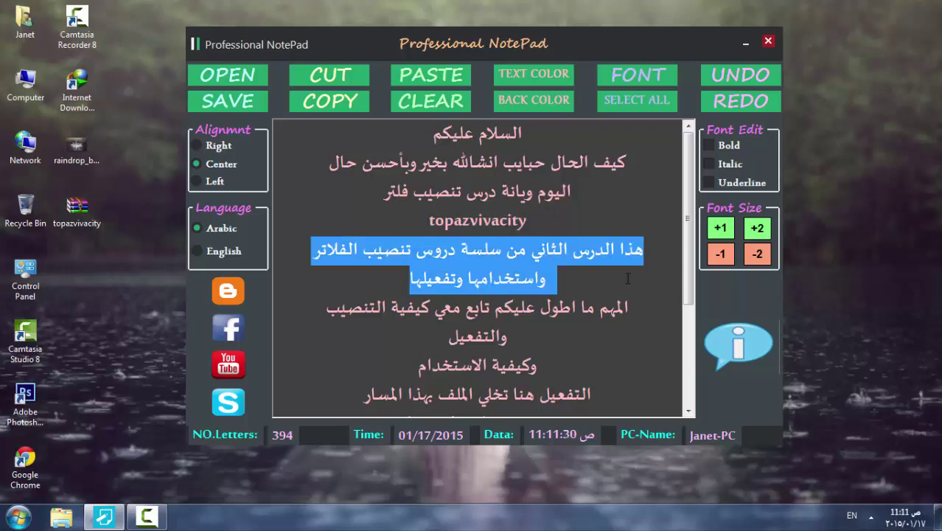
click(640, 305)
triple_click(640, 305)
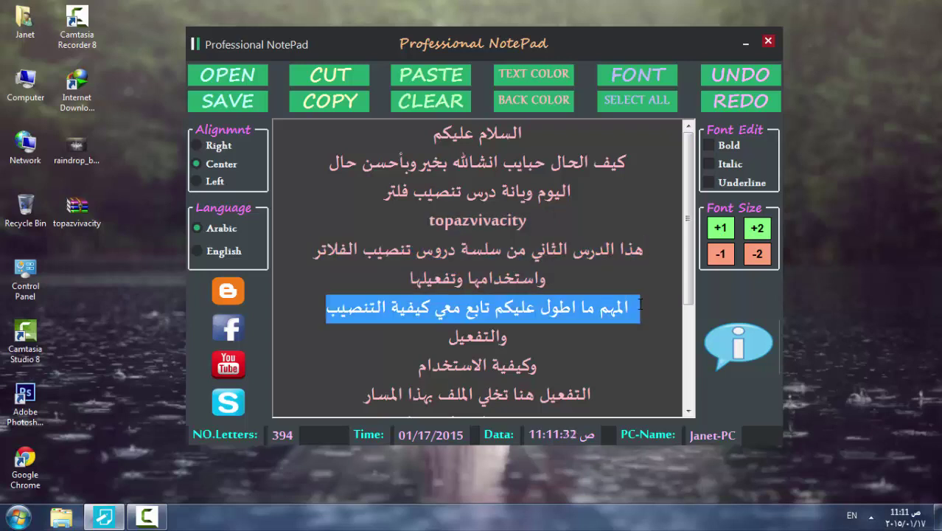
click(579, 333)
triple_click(580, 334)
click(574, 360)
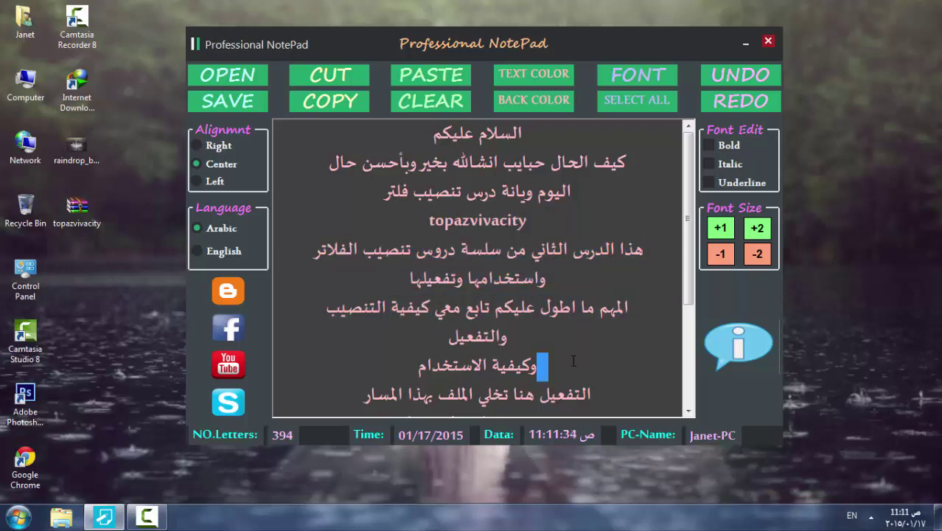
triple_click(574, 361)
Step: Extract the topazvivacity archive with WinRAR into a topazvivacity folder on the desktop
right_click(80, 211)
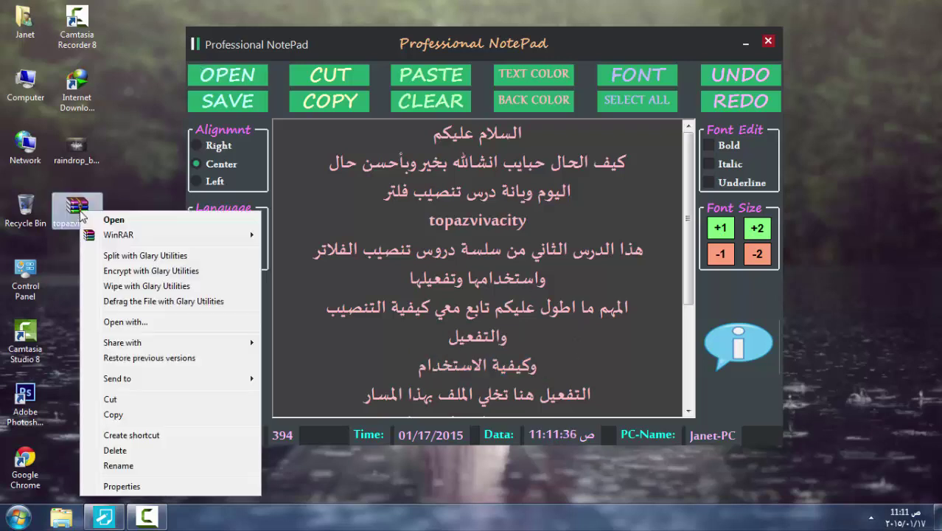
mouse_move(236, 235)
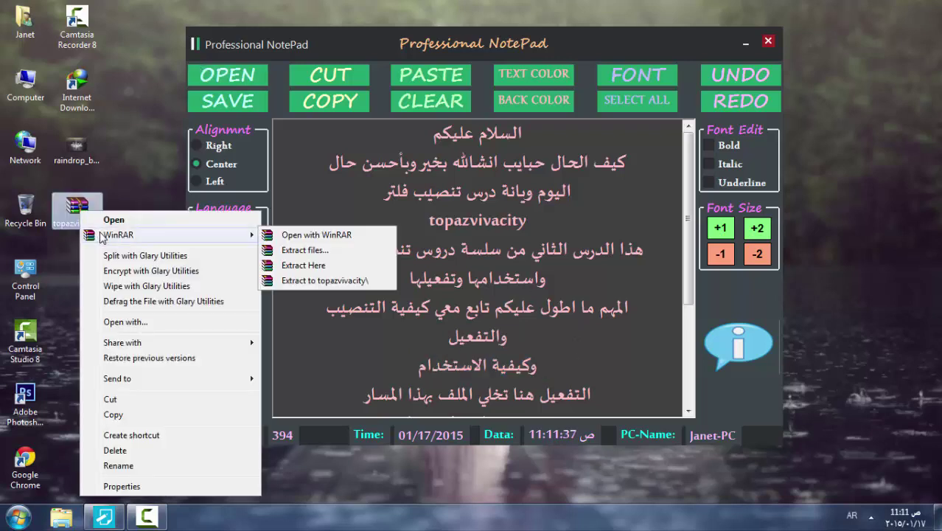
click(277, 251)
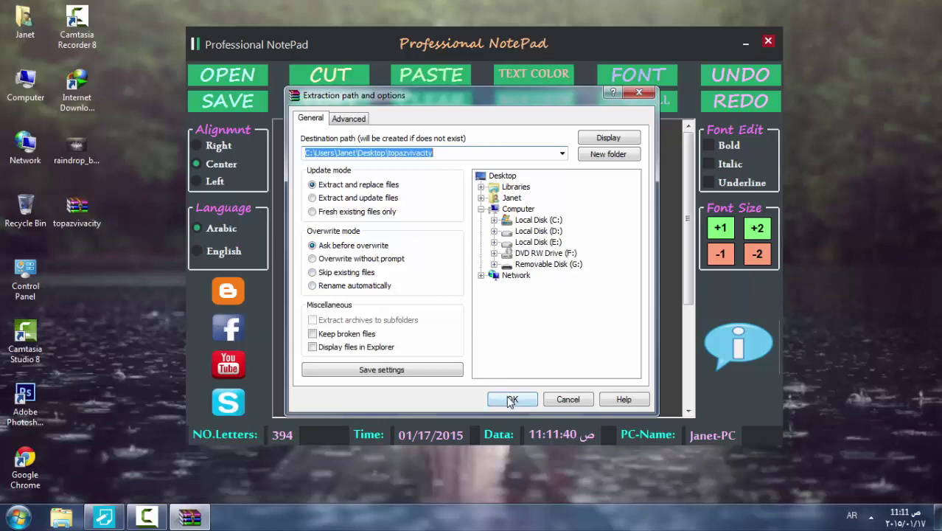
click(512, 399)
Step: Open the inner folder of the extracted topazvivacity folder and launch the topazvivacity131 installer package
double_click(75, 269)
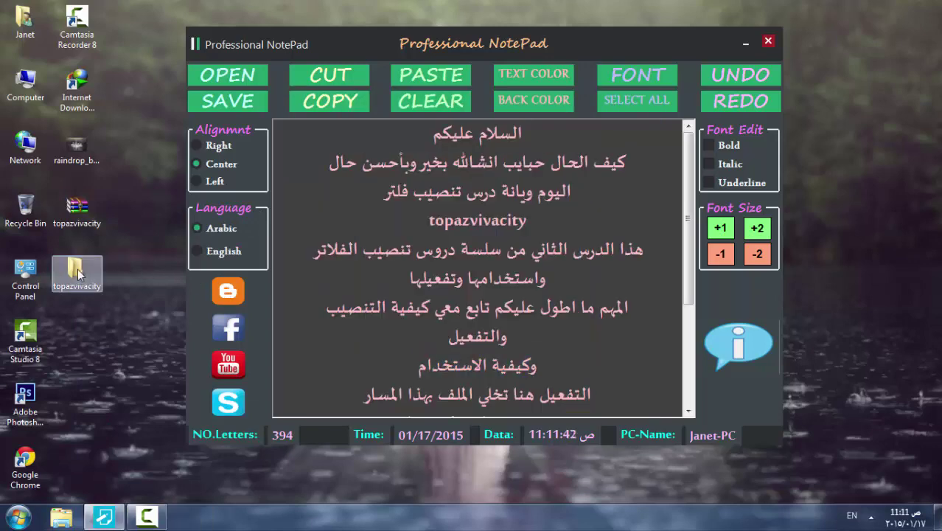
click(147, 96)
double_click(147, 94)
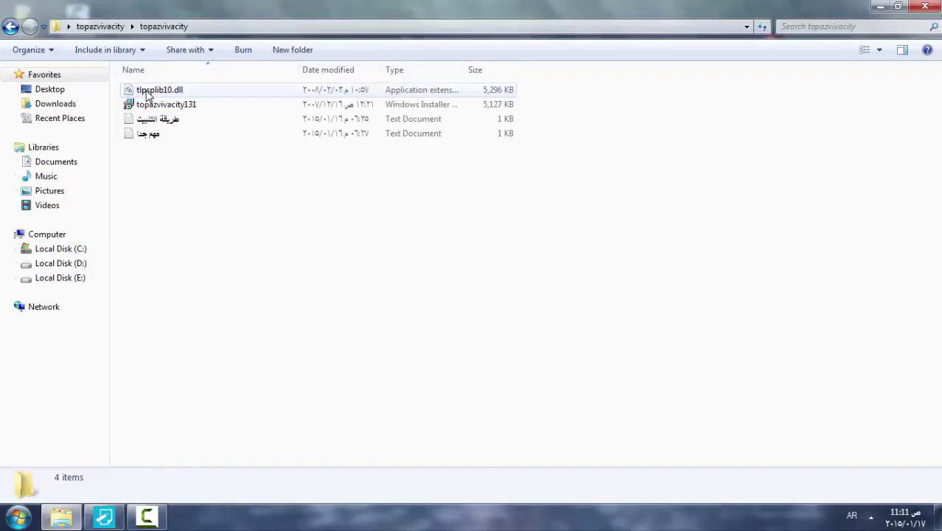
double_click(148, 104)
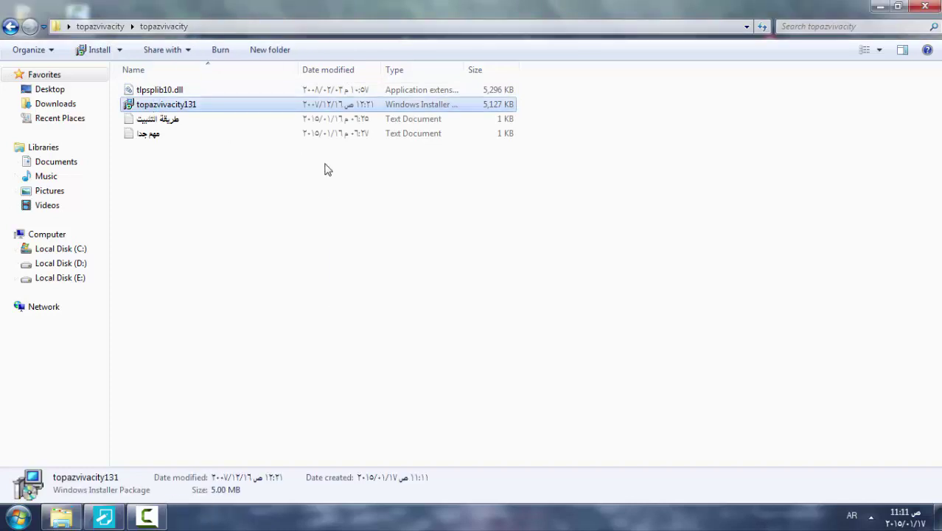
Step: Accept the Topaz Vivacity license agreement and advance past the release notes to the installation folder selection
click(603, 376)
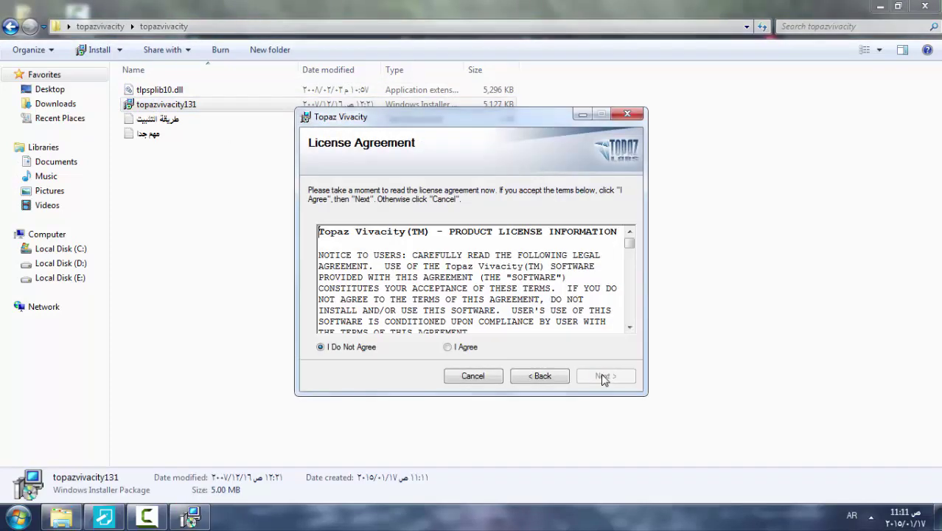
click(451, 348)
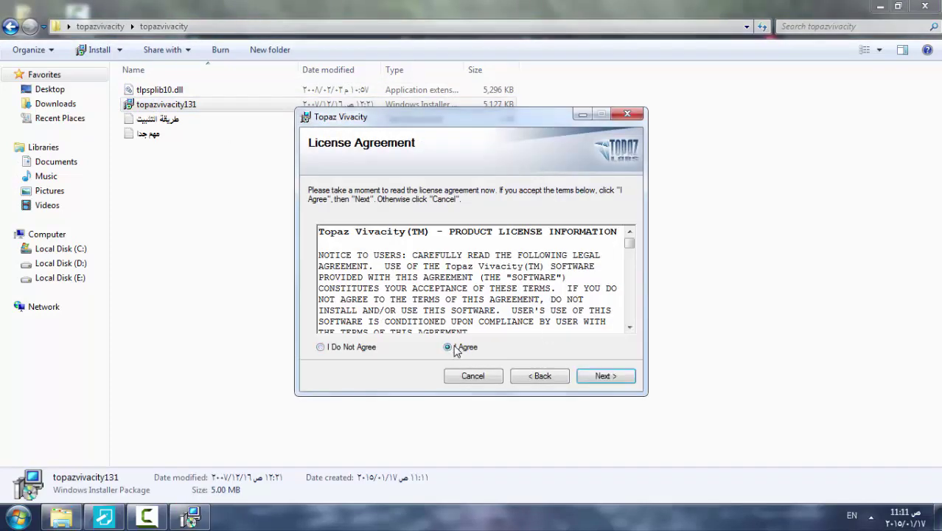
click(582, 377)
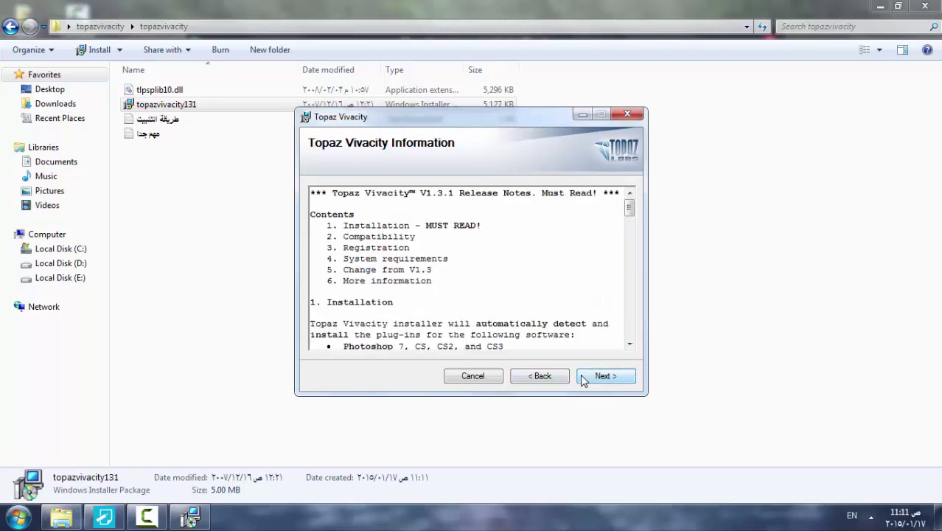
click(583, 377)
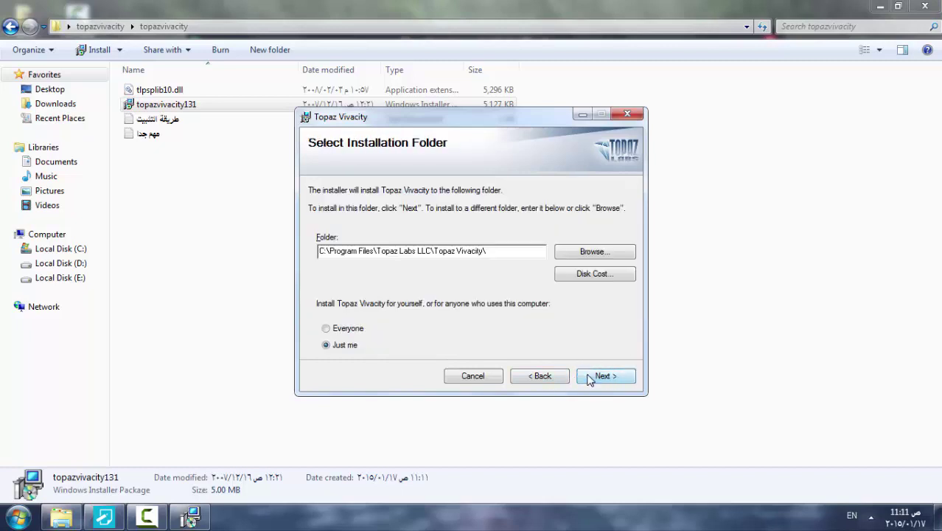
Step: Set the installation folder to C:\Program Files\Adobe\Adobe Photoshop CS6\Required\Plug-Ins\Filters
click(600, 252)
click(564, 170)
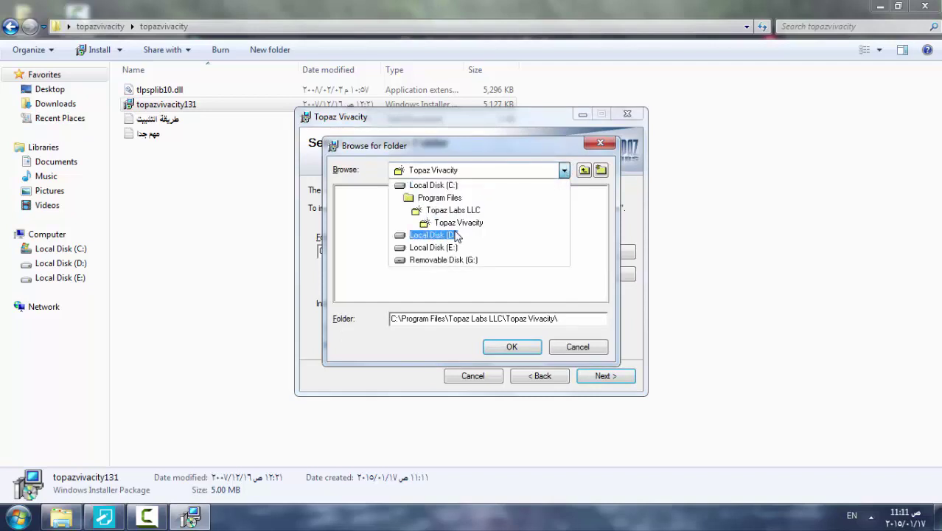
click(427, 185)
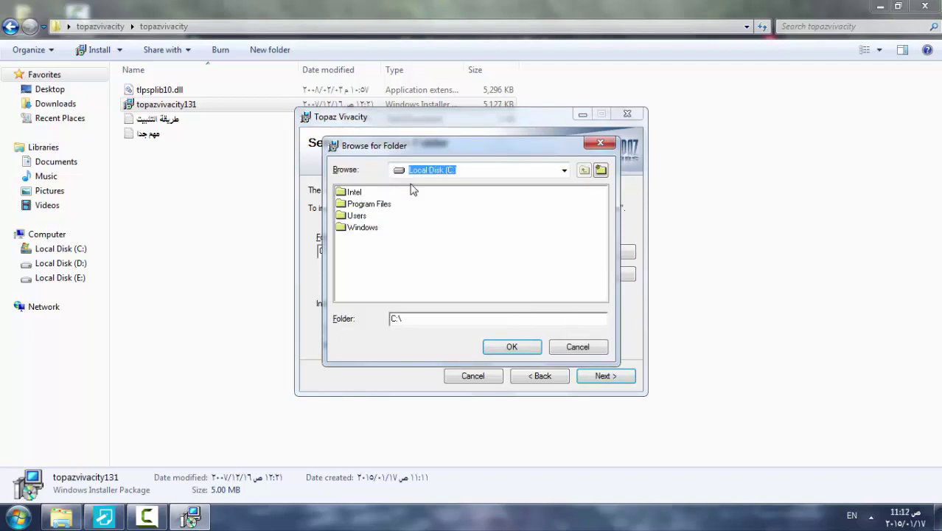
double_click(367, 206)
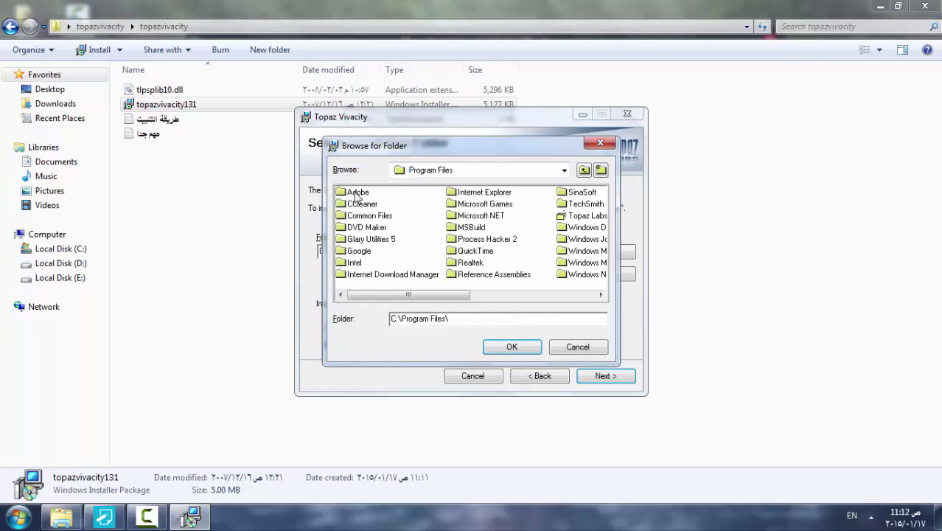
double_click(357, 193)
double_click(390, 216)
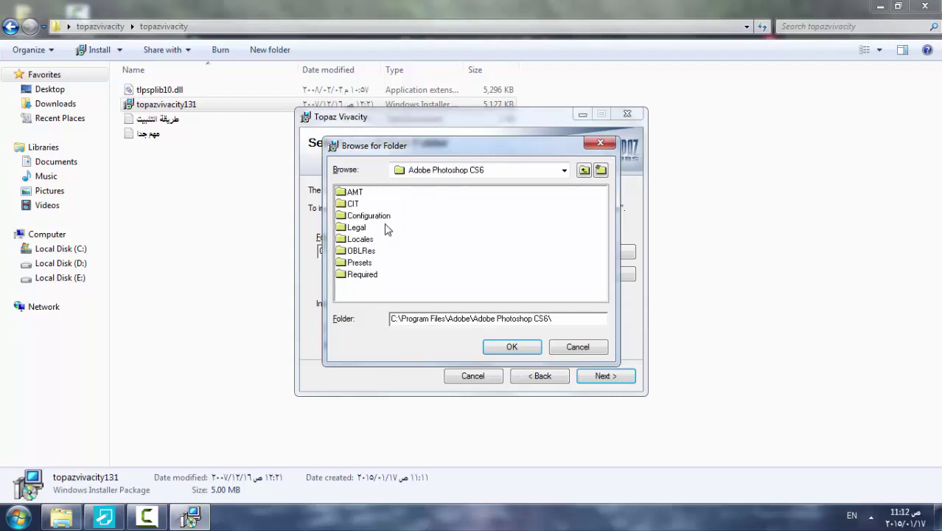
double_click(362, 275)
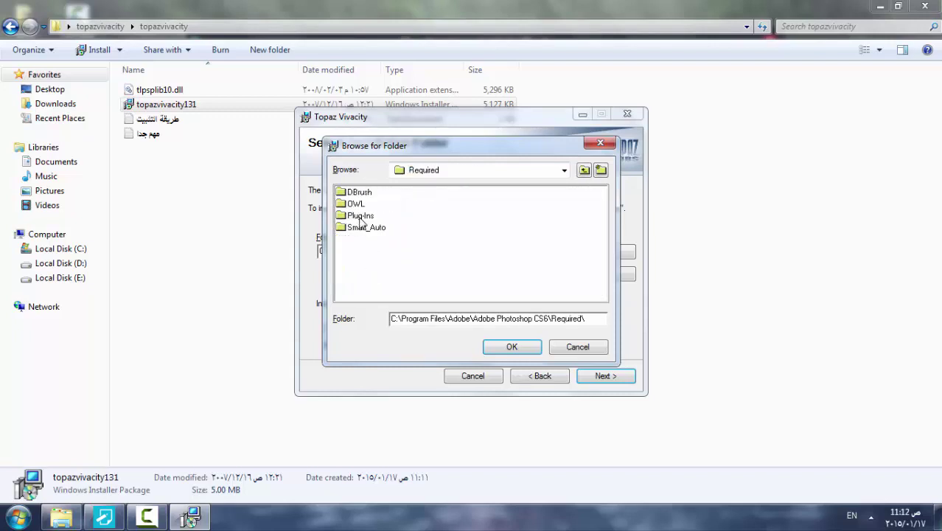
double_click(360, 215)
click(357, 274)
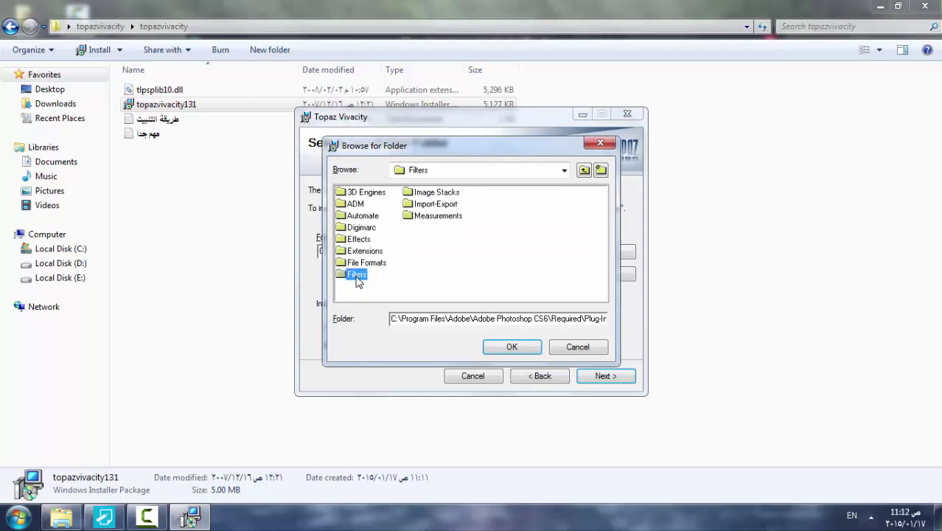
click(528, 348)
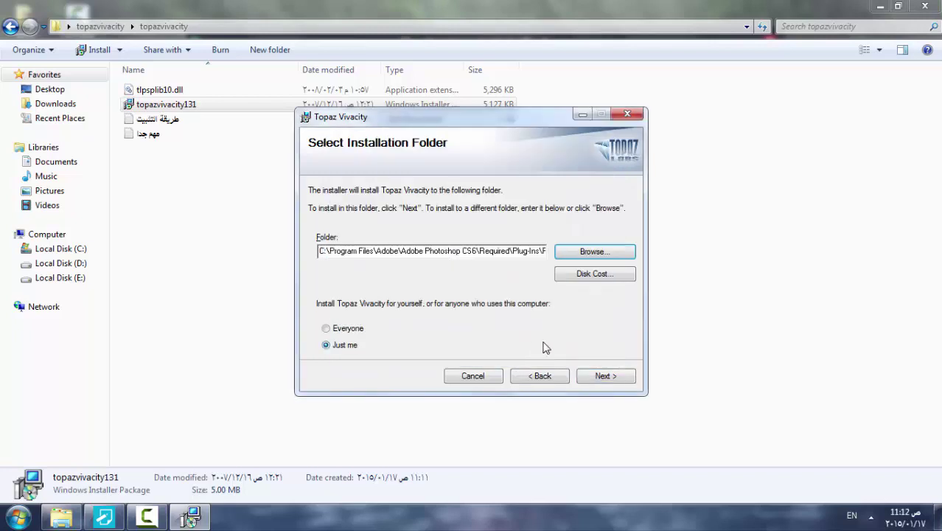
Step: Install Topaz Vivacity with the file window minimized meanwhile, and close the finished installer
click(600, 378)
click(600, 377)
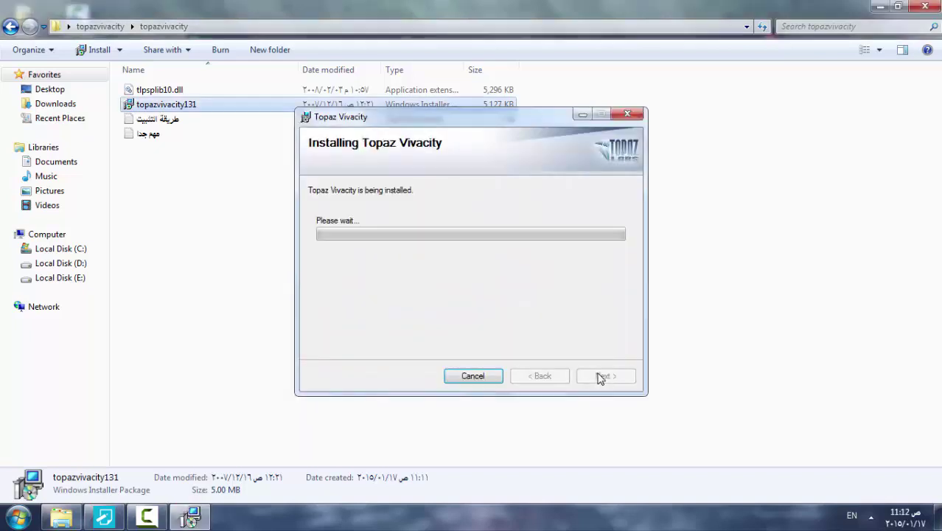
click(882, 6)
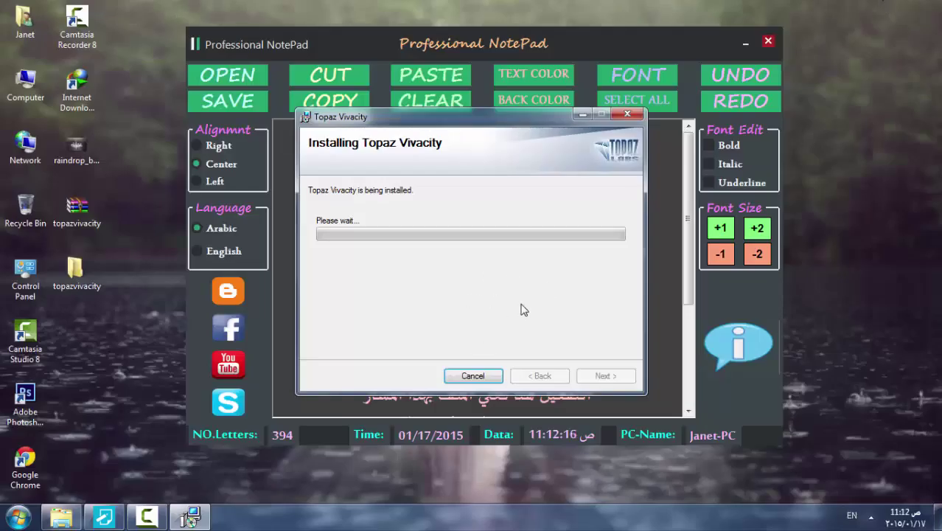
right_click(869, 180)
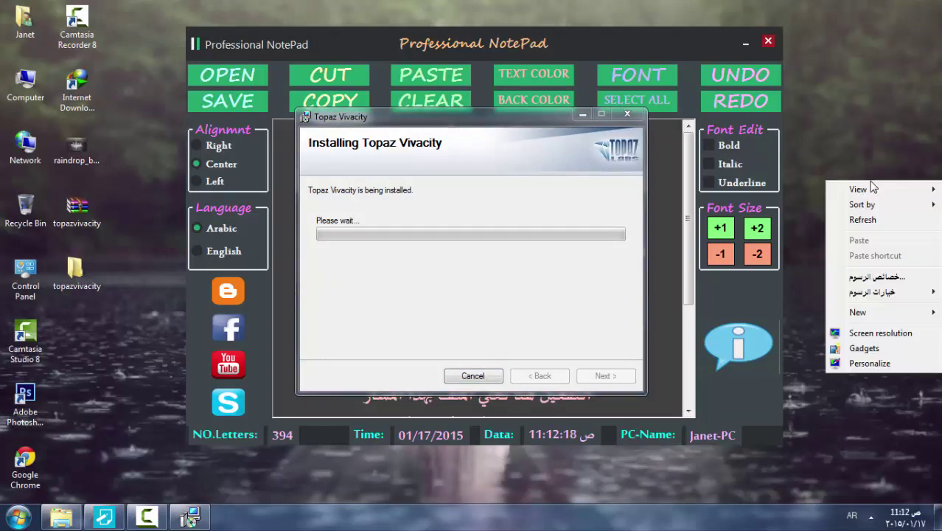
click(883, 214)
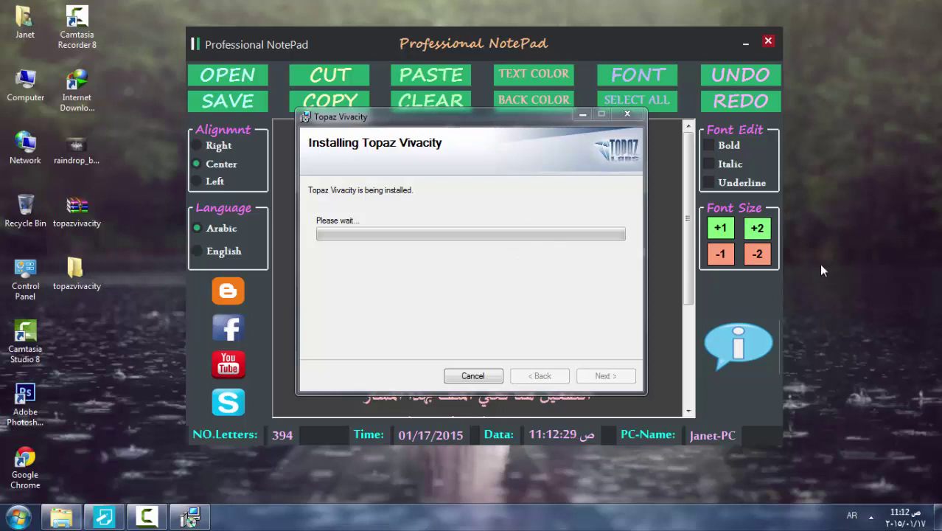
right_click(866, 258)
key(Escape)
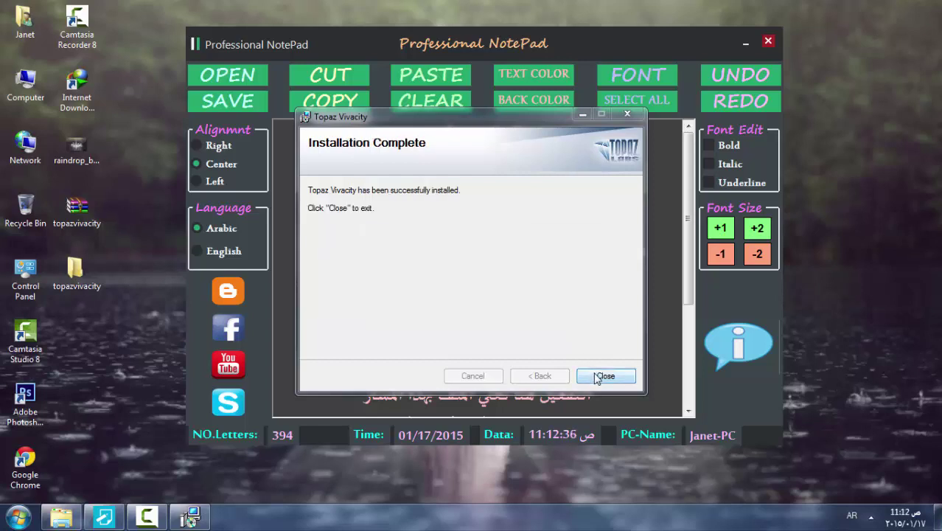
click(601, 377)
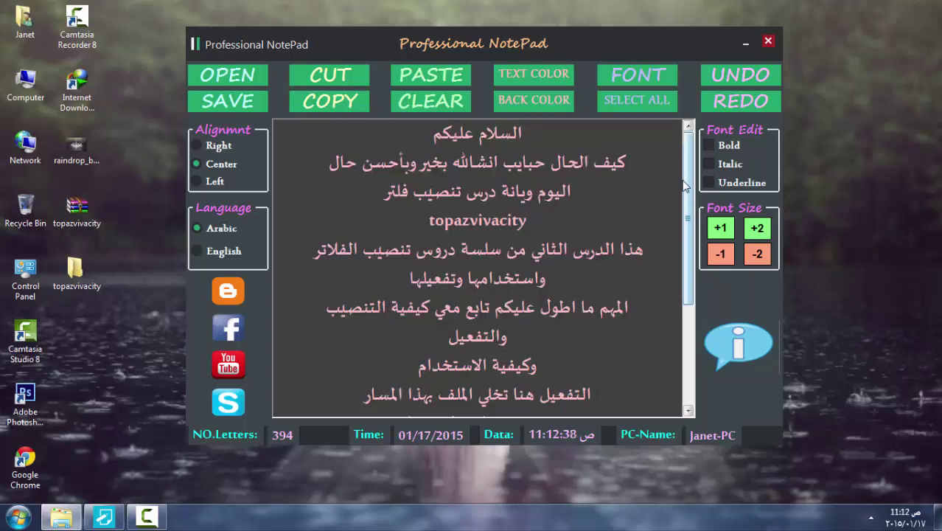
Step: Read the activation line and the C:\Windows\System32 path in the notes, and clear the notes window from view
drag(684, 186, 691, 233)
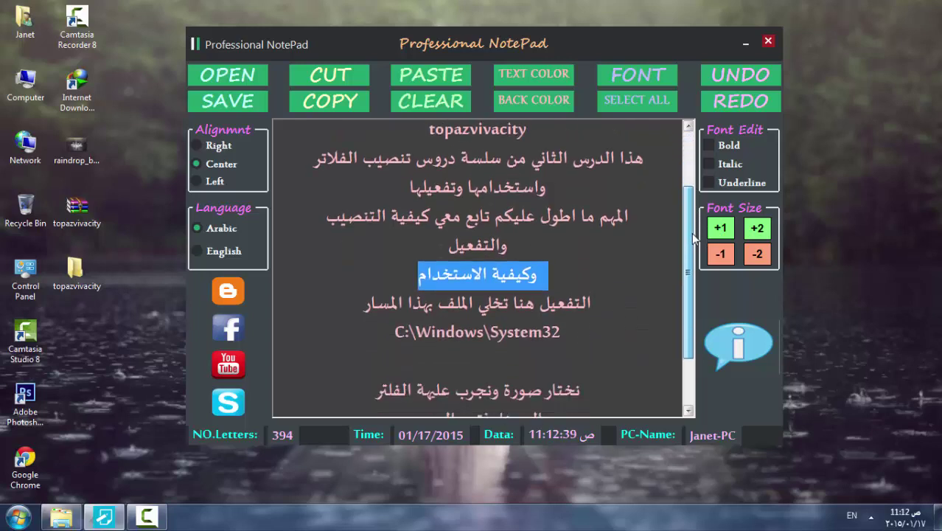
triple_click(606, 302)
triple_click(574, 334)
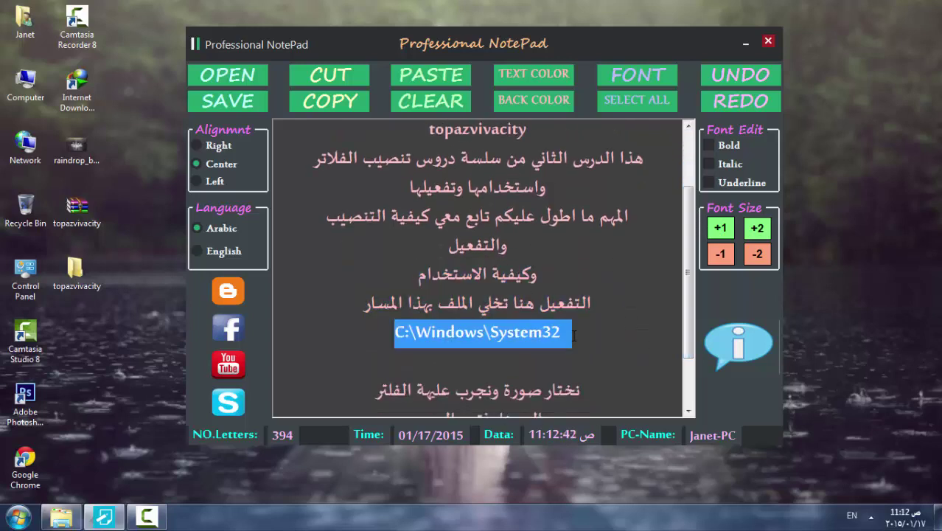
click(768, 40)
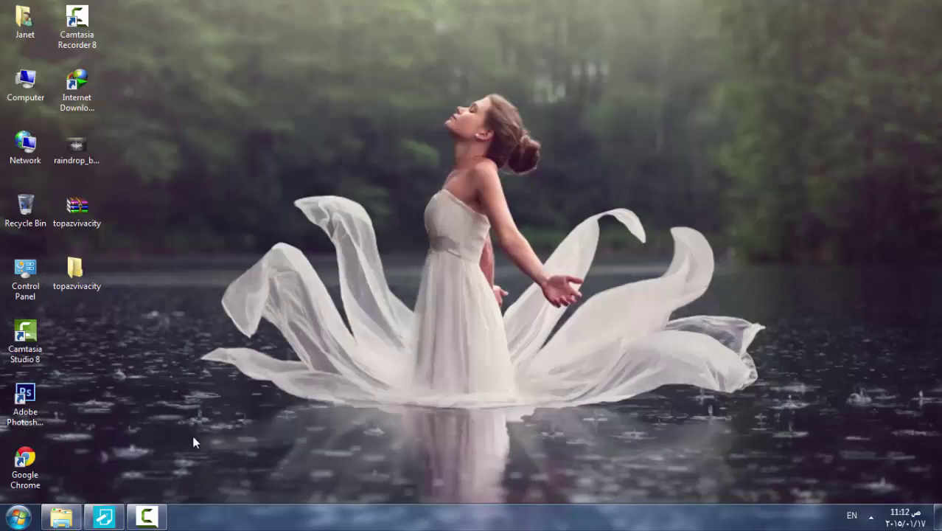
Step: Bring back the extracted topazvivacity folder and copy the tlpsplib10.dll file
click(65, 515)
key(alt+shift)
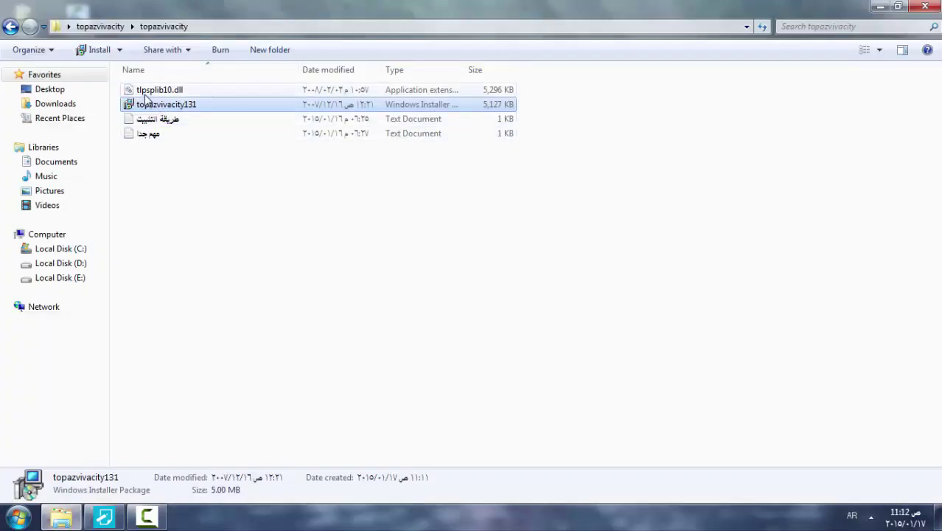
right_click(144, 94)
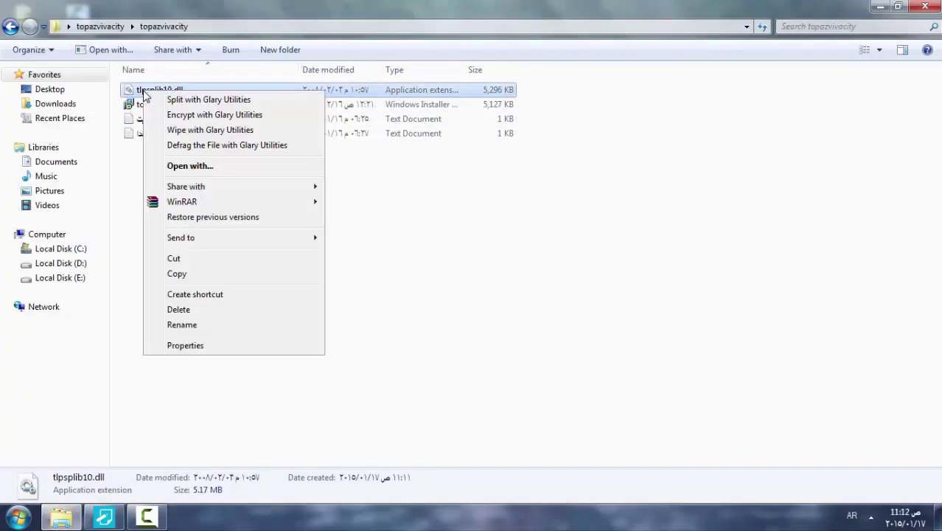
click(171, 273)
Step: Open the System32 folder inside the Windows folder on Local Disk (C:)
click(78, 250)
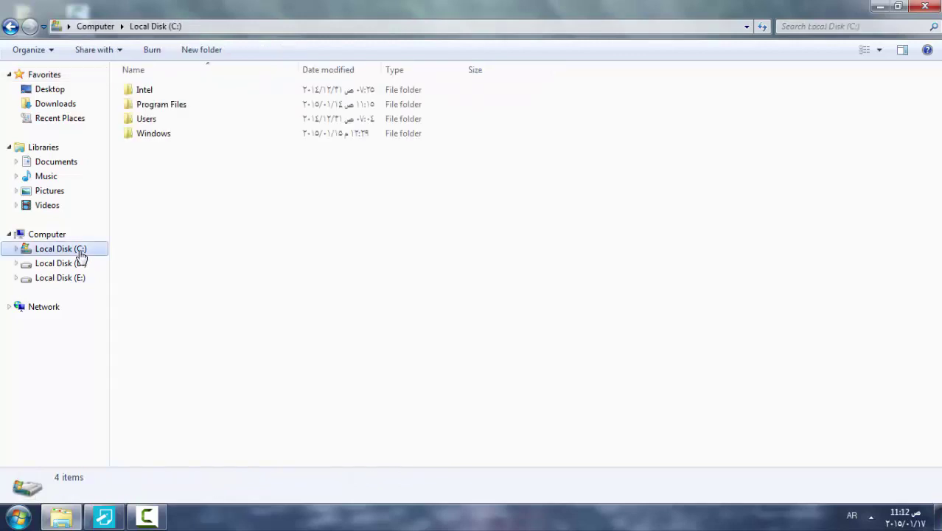
click(153, 139)
double_click(152, 139)
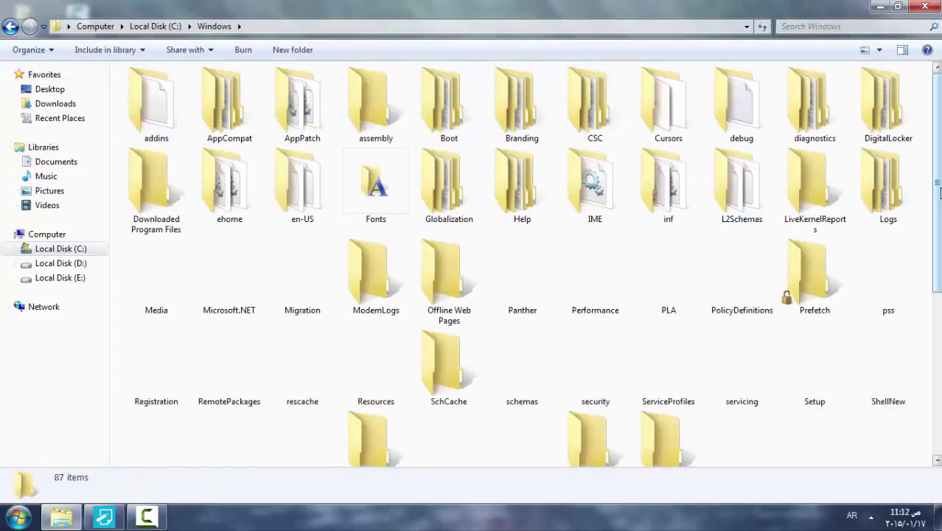
scroll(938, 258, down, 3)
scroll(939, 258, down, 1)
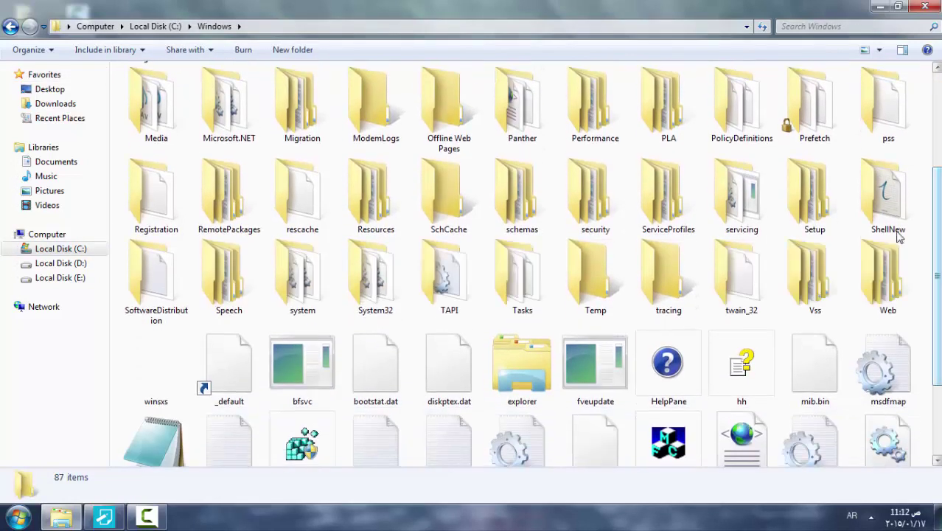
double_click(383, 279)
Step: Paste tlpsplib10.dll into System32, replacing the existing file with administrator permission, and close the folder window
right_click(563, 269)
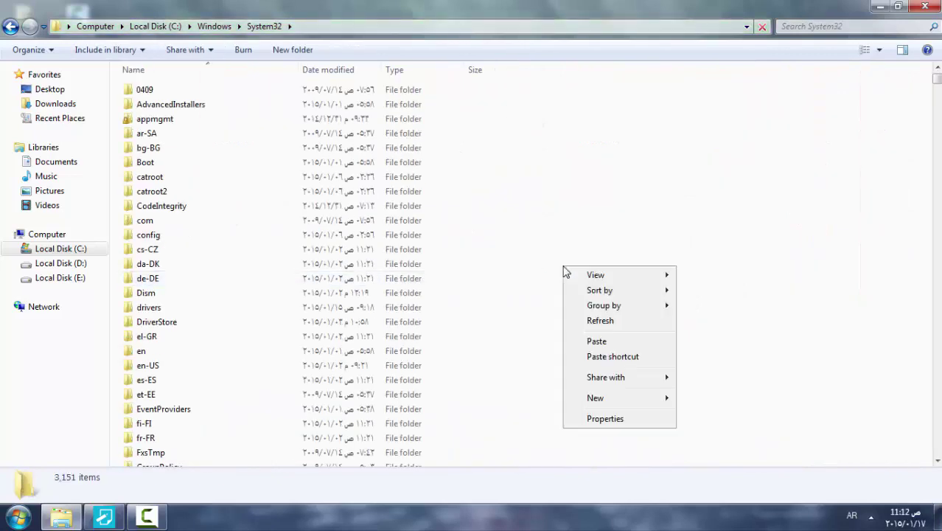
click(596, 342)
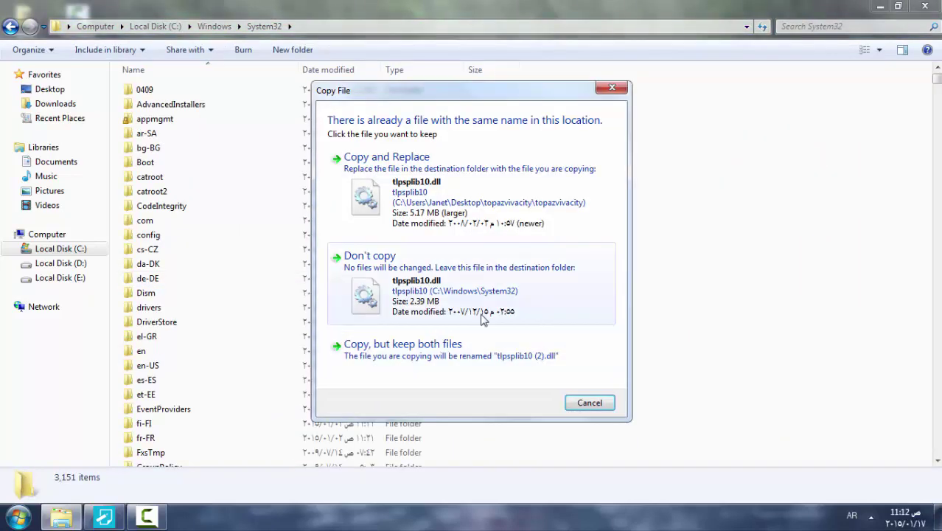
click(405, 181)
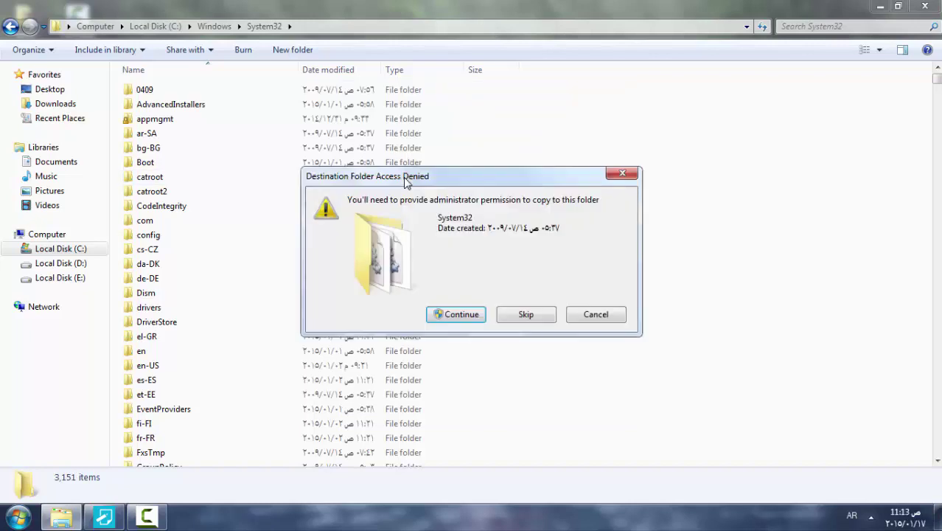
click(451, 315)
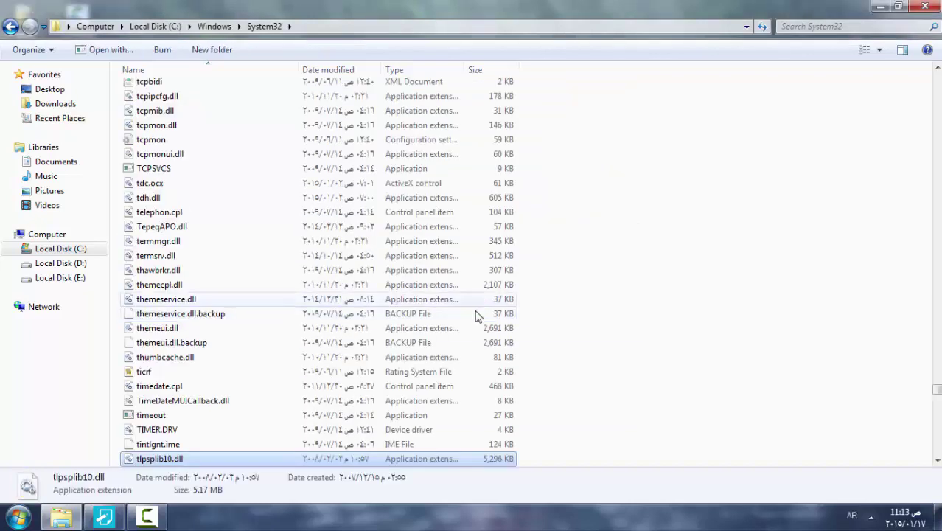
click(925, 6)
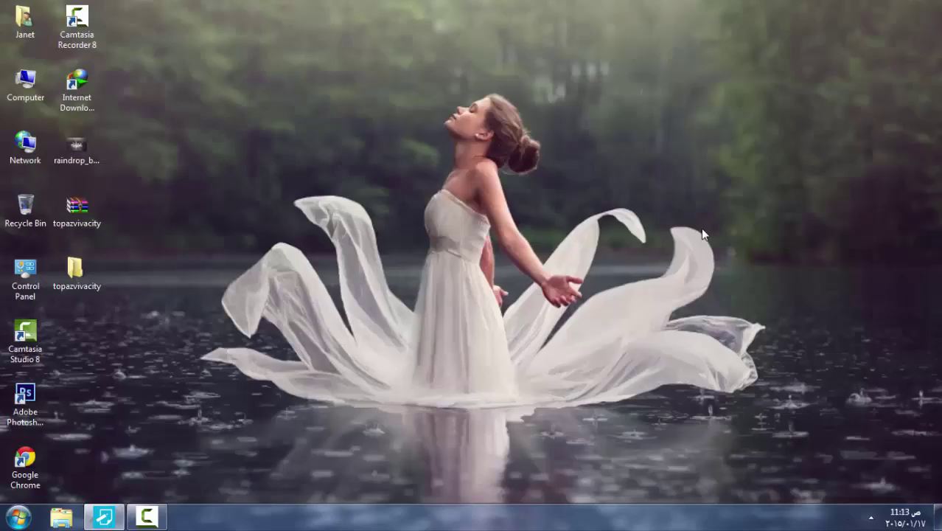
Step: Launch Adobe Photoshop CS6, and read the notes line about trying the filter on a picture while it loads
right_click(24, 398)
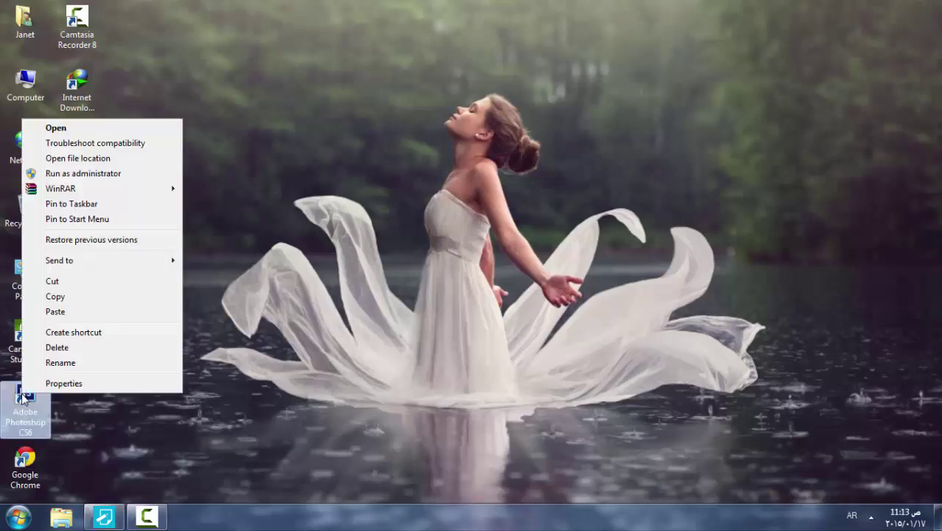
click(35, 132)
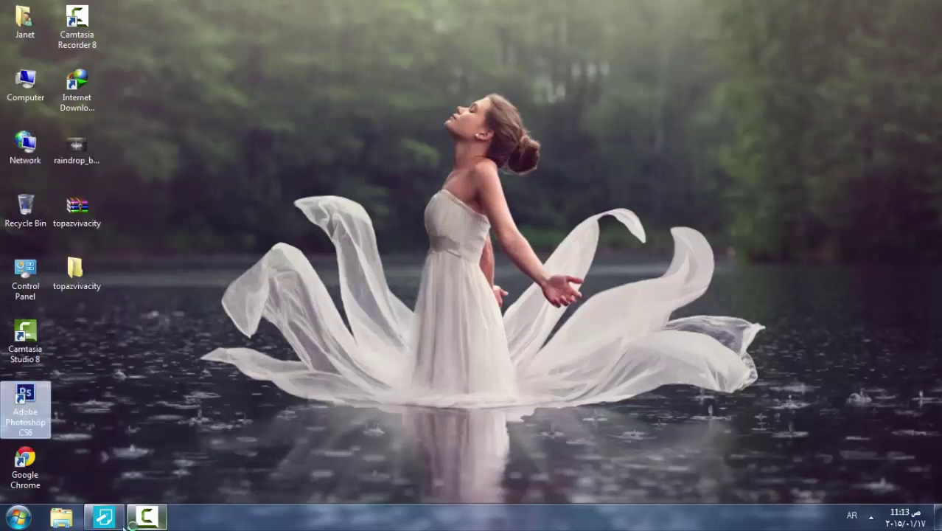
click(104, 516)
scroll(573, 317, down, 2)
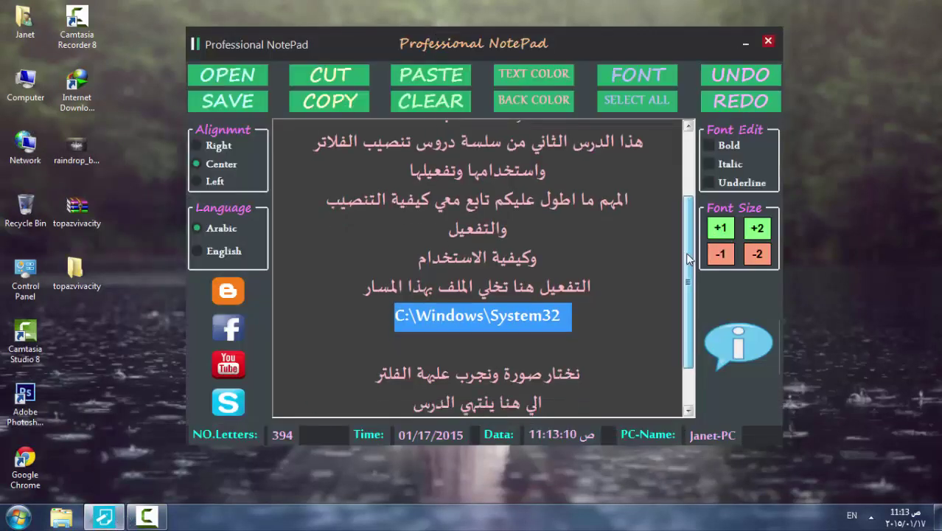
drag(590, 314, 375, 315)
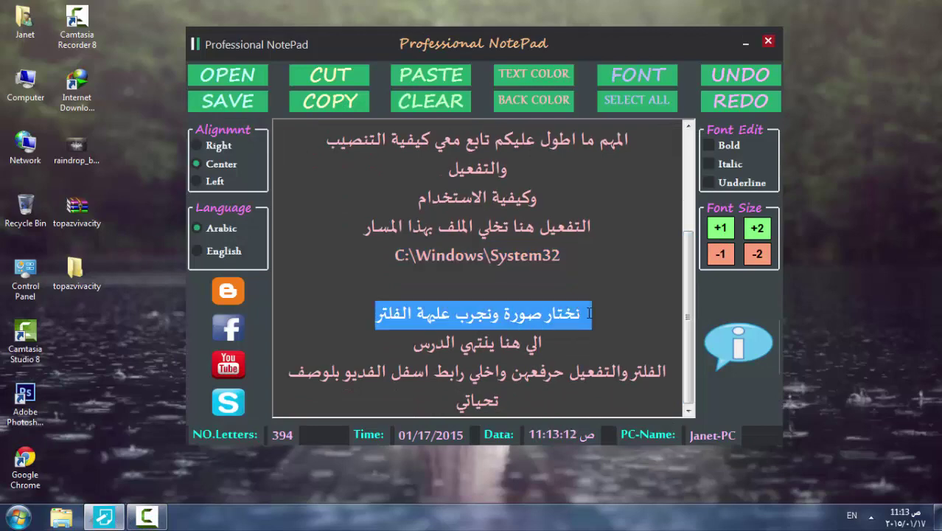
click(744, 42)
right_click(800, 126)
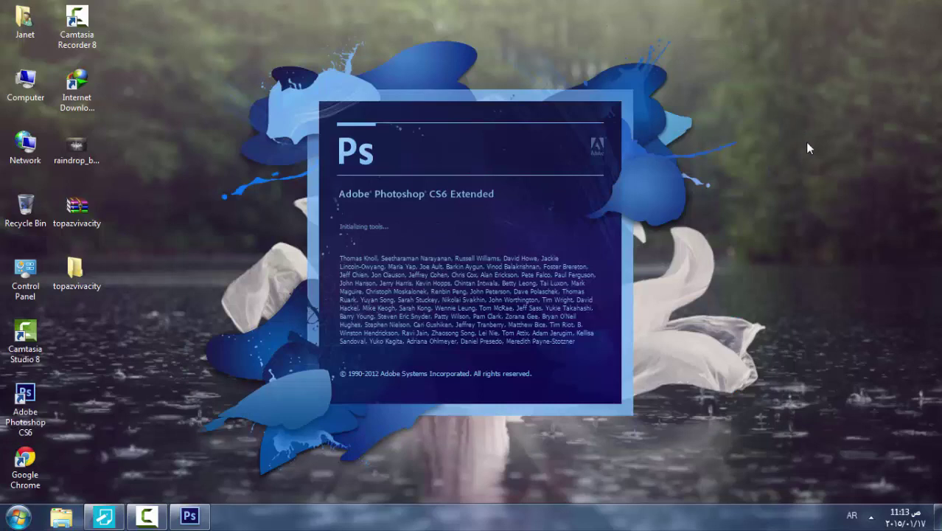
click(819, 165)
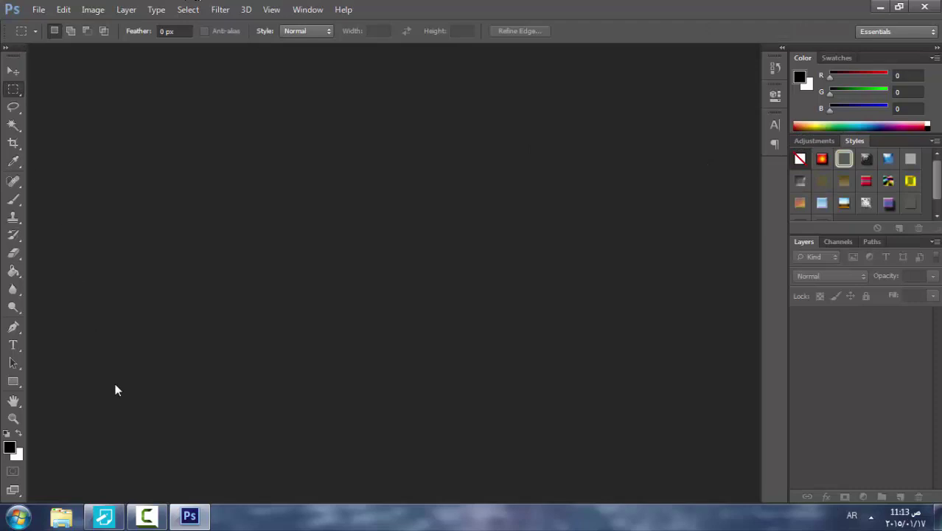
Step: Open the raindrop_by_baravavrova-d7mrd8a.jpg image from the desktop with the Move tool active, and duplicate its Background layer
click(17, 71)
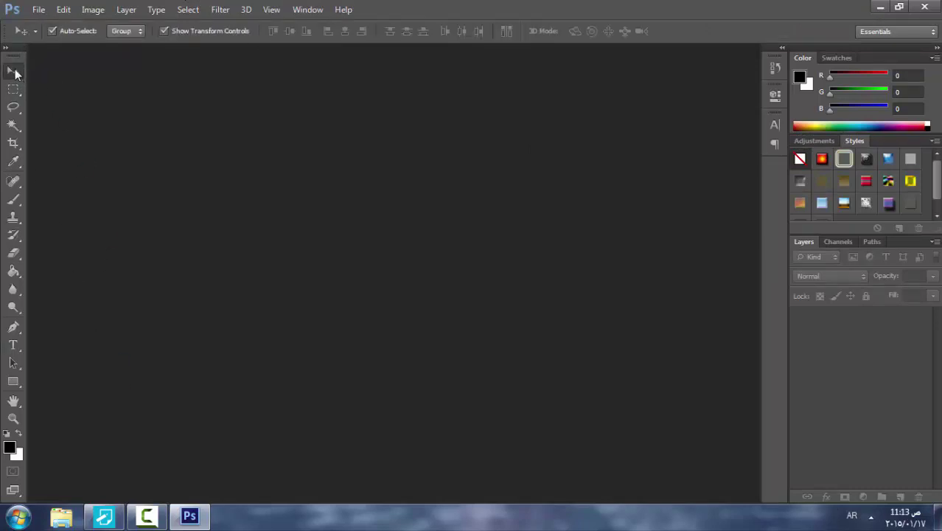
click(39, 9)
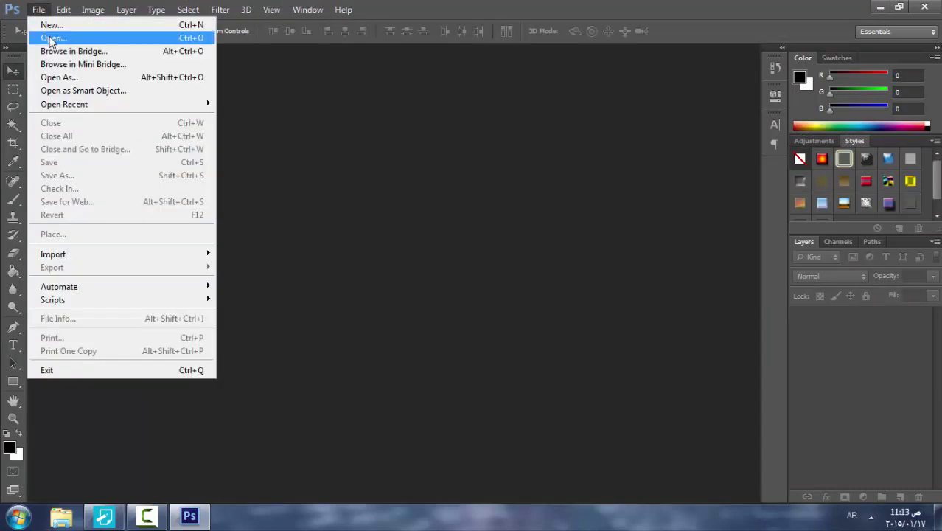
click(50, 39)
click(42, 112)
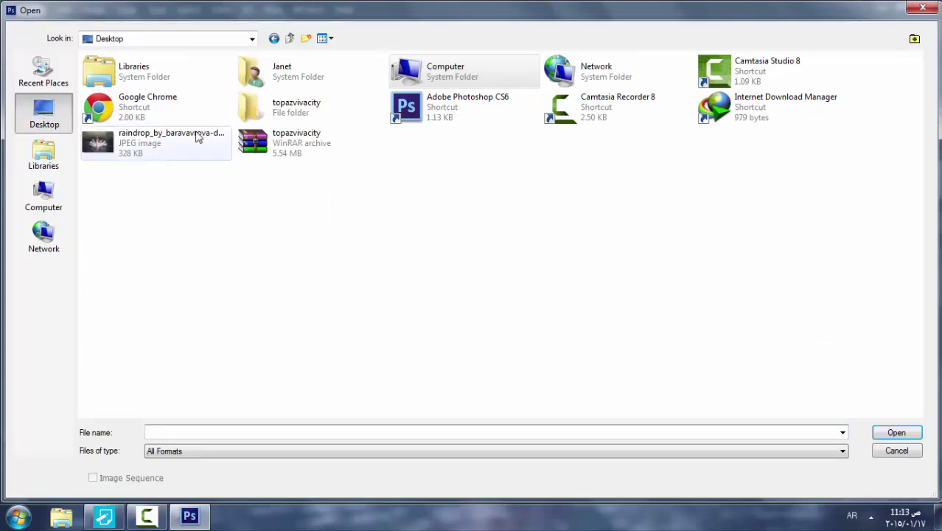
double_click(137, 136)
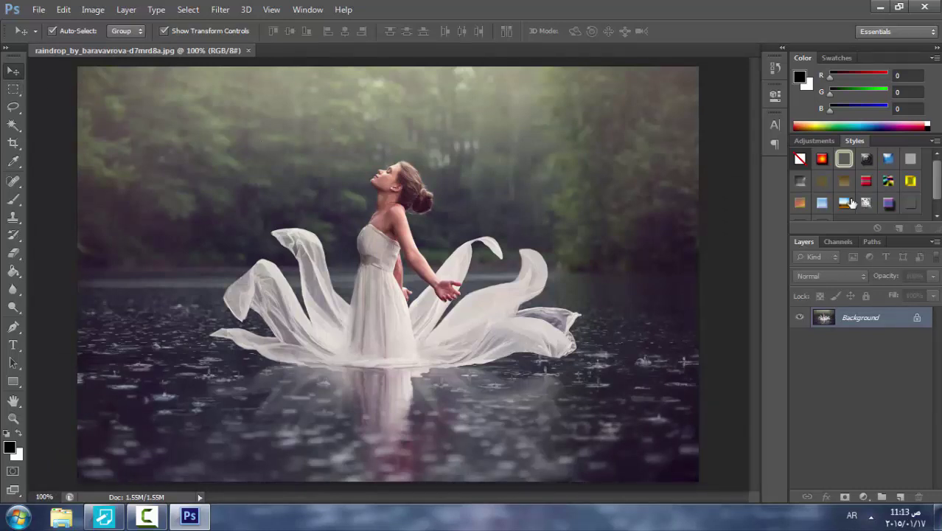
drag(888, 322, 901, 496)
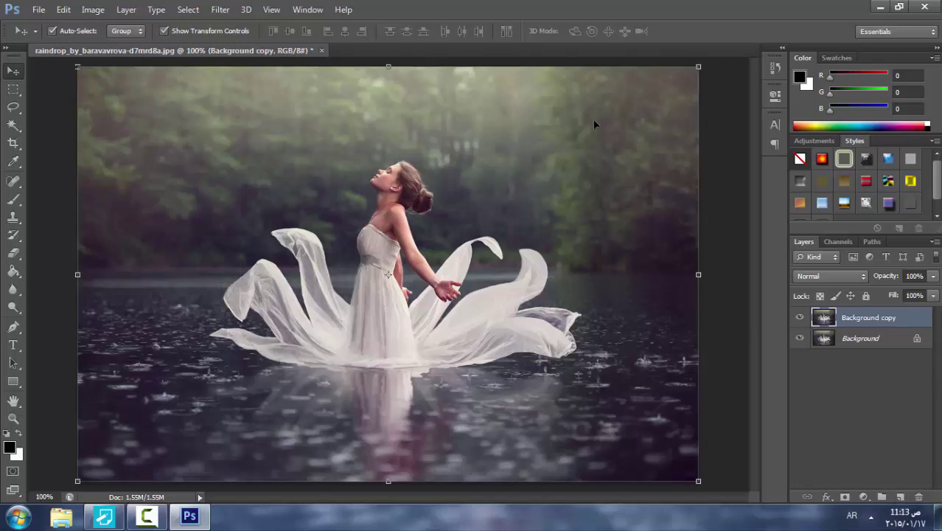
Step: Start the Topaz Clean filter on the Background copy layer with Threshold 10.36, Clean Radius 4.35 and Sharpness 1.38
click(218, 10)
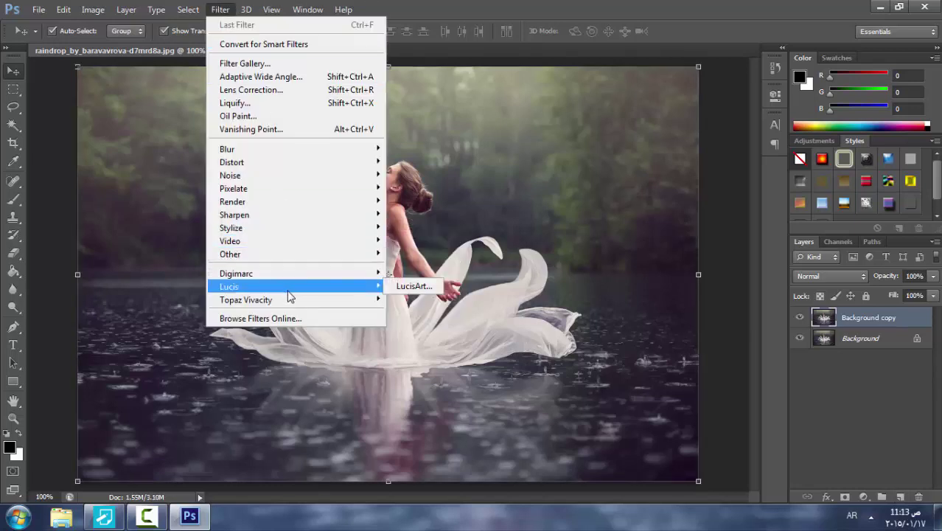
mouse_move(299, 302)
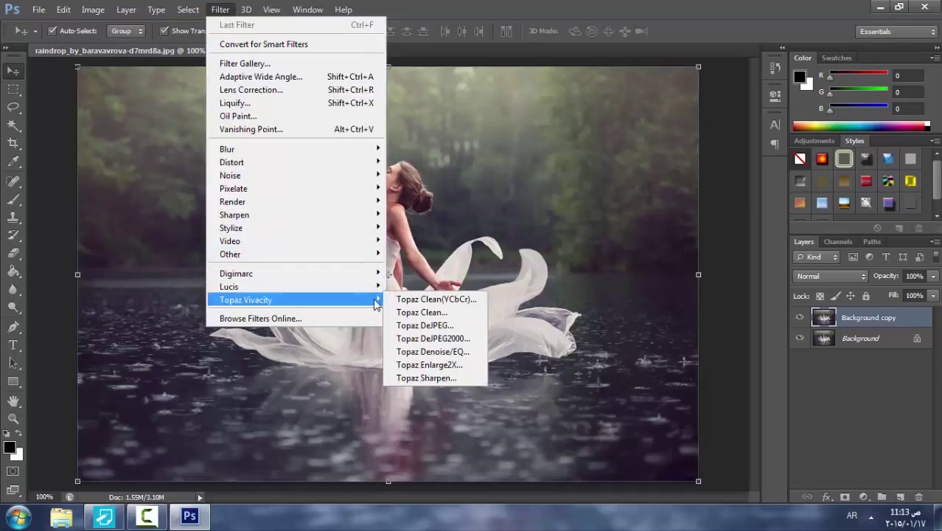
click(409, 314)
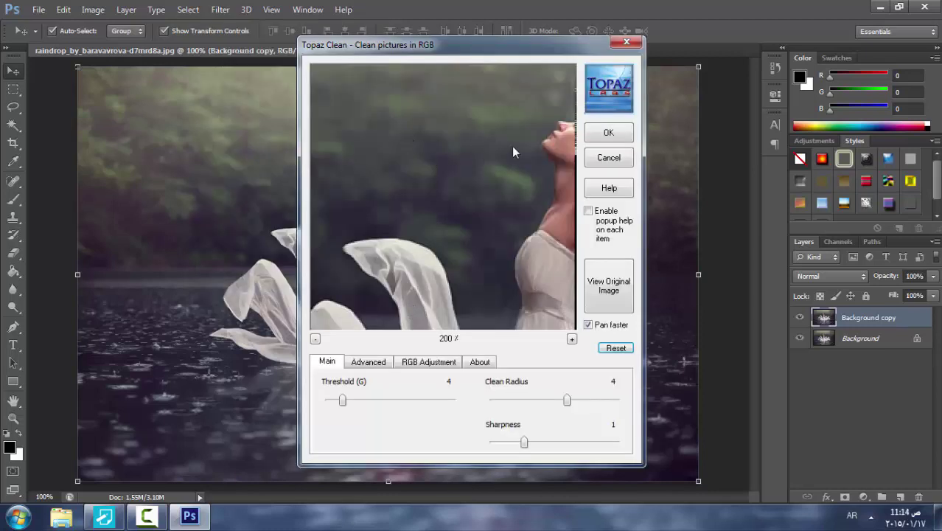
drag(513, 152, 472, 158)
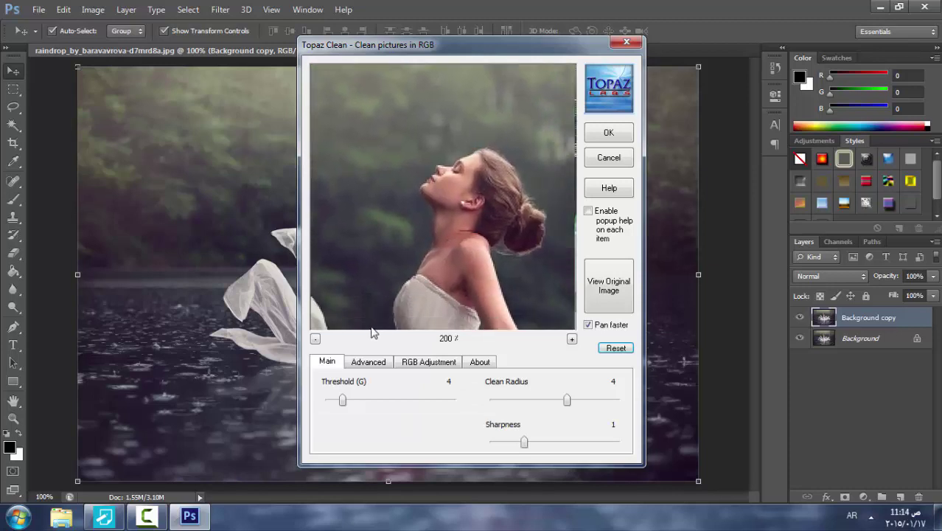
drag(346, 400, 371, 400)
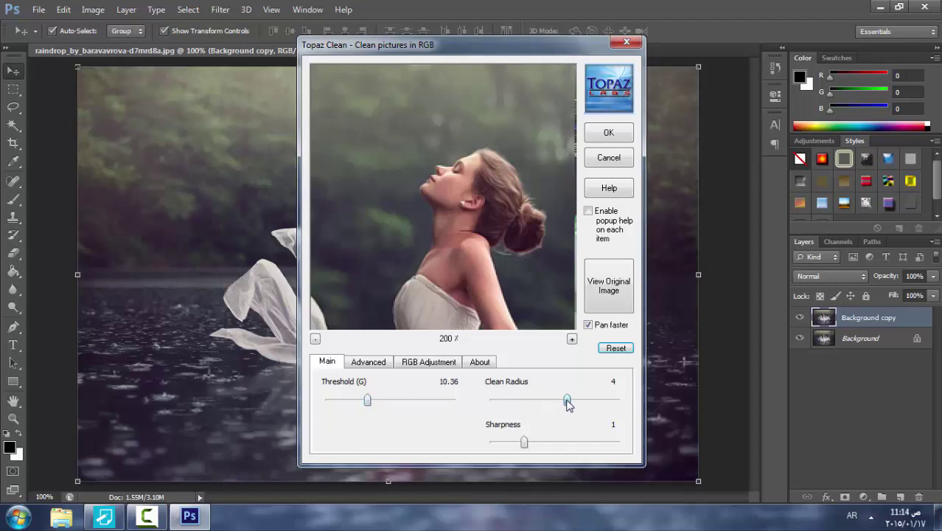
drag(568, 402, 576, 402)
drag(528, 446, 535, 439)
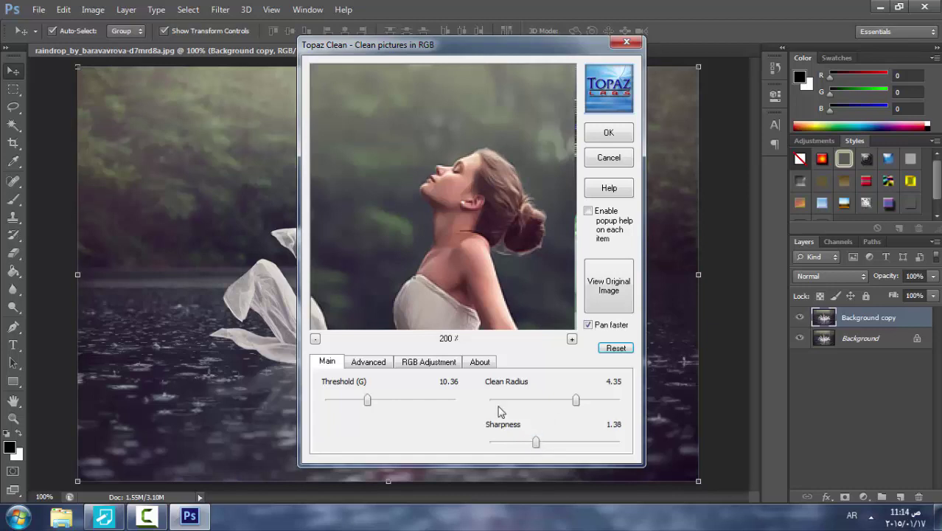
Step: Set Topaz Clean's advanced Sharpness Radius to 1.32 and raise the Iterations slightly
click(368, 362)
drag(346, 399, 358, 403)
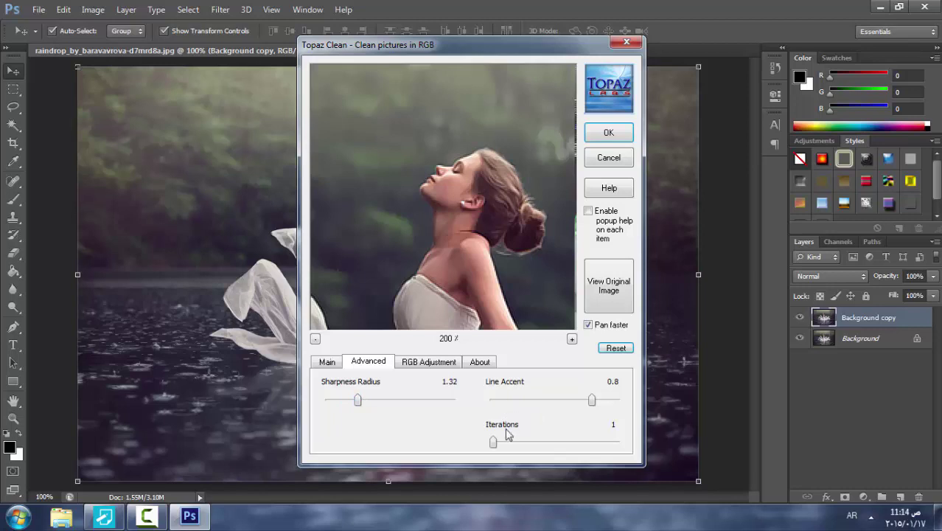
drag(493, 443, 506, 447)
Step: Set R Threshold vs. Main to 1.42 and B Threshold vs. Main to 1.55, and apply Topaz Clean
click(433, 368)
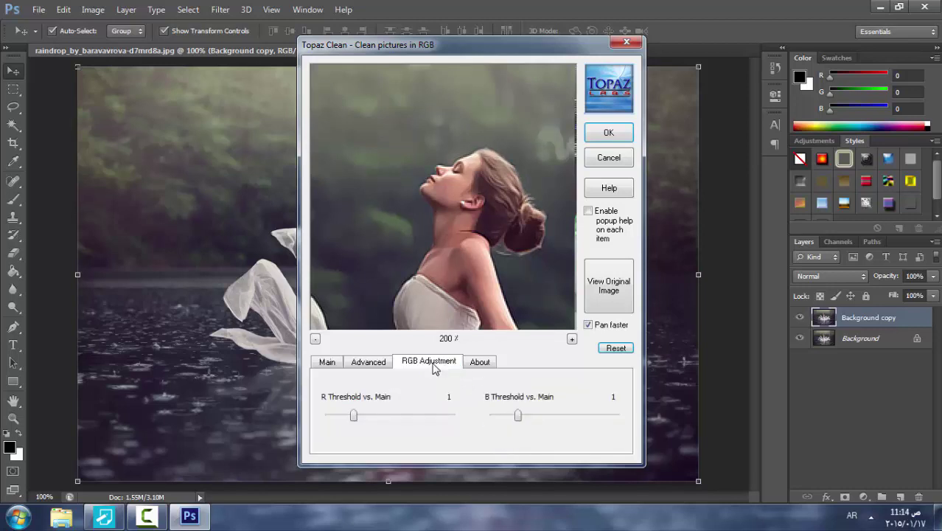
drag(356, 415, 370, 416)
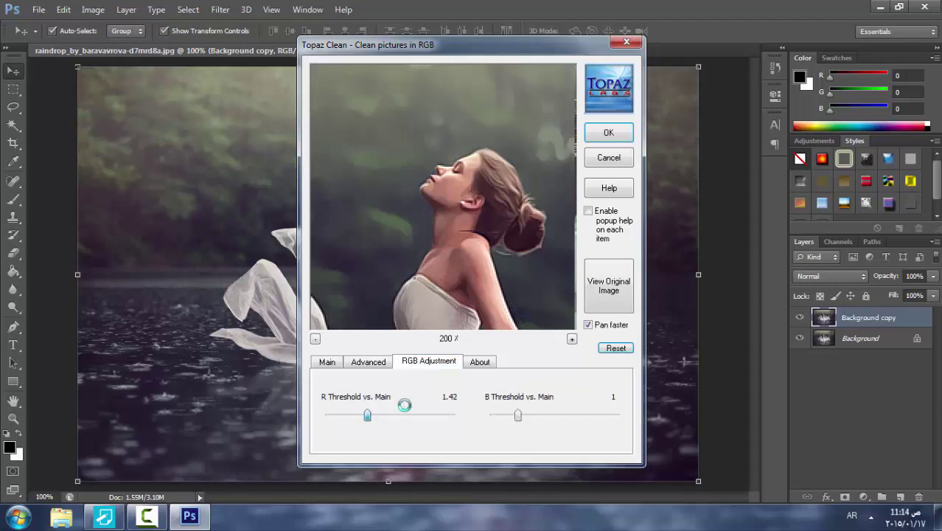
drag(518, 417, 539, 420)
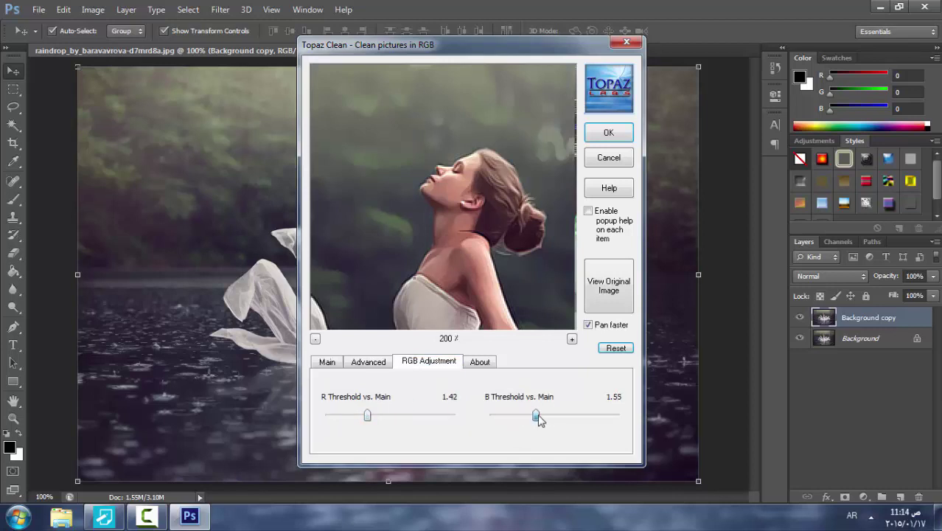
click(609, 133)
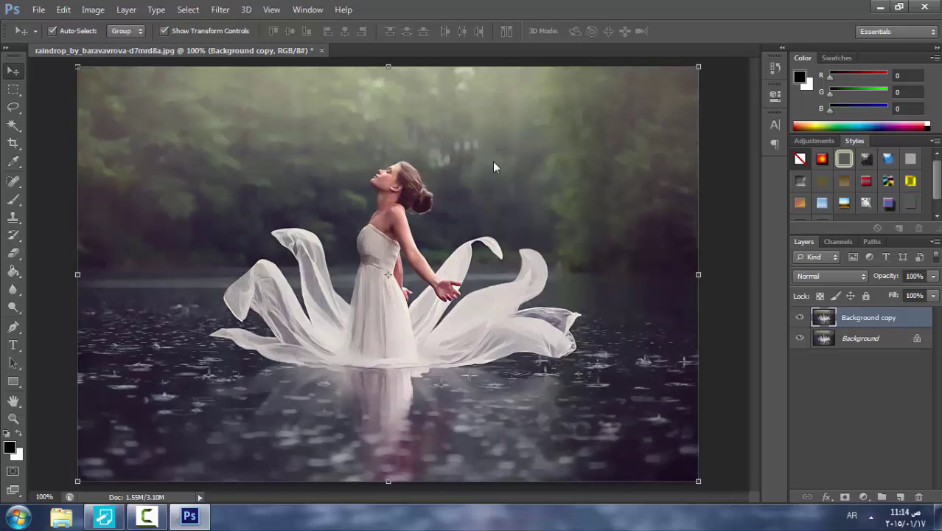
Step: Start Topaz DeJPEG on the Background copy layer and set Suppression to 39, Sharpness to 1.5 and Sharpness Radius to 1.4
click(221, 10)
mouse_move(322, 278)
mouse_move(341, 291)
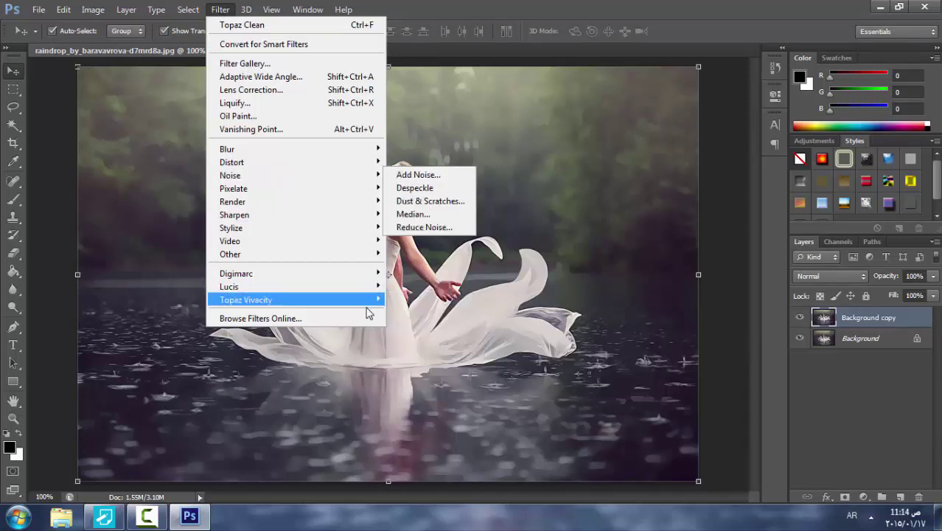
mouse_move(372, 299)
click(407, 326)
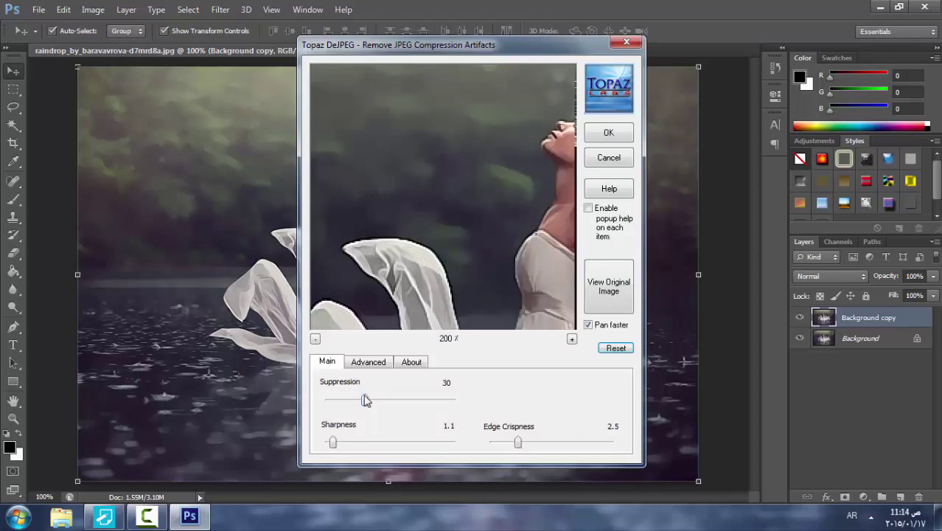
drag(490, 220, 425, 338)
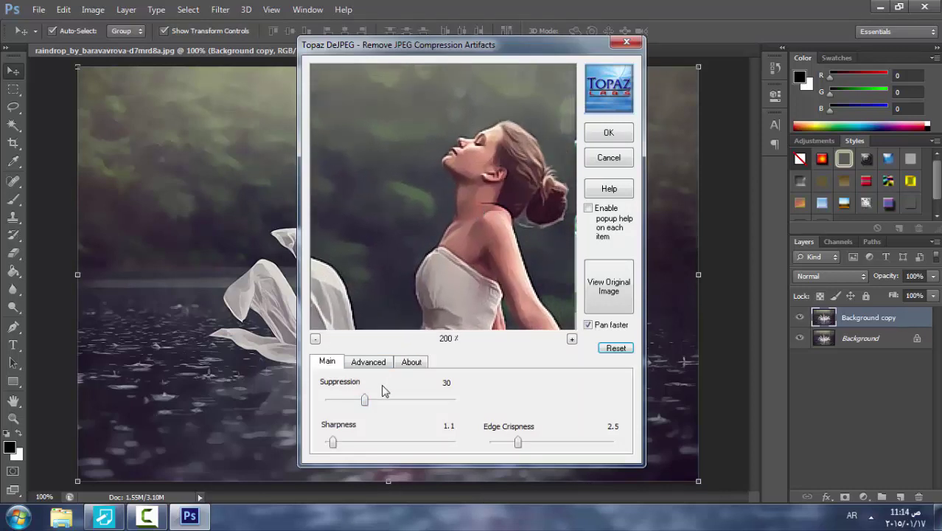
drag(364, 400, 375, 400)
drag(333, 442, 349, 442)
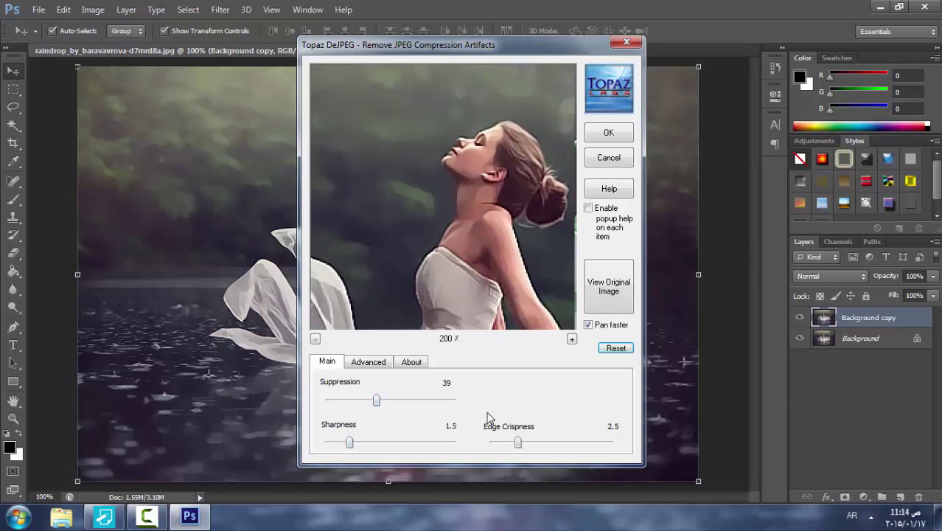
drag(524, 435, 536, 415)
click(381, 363)
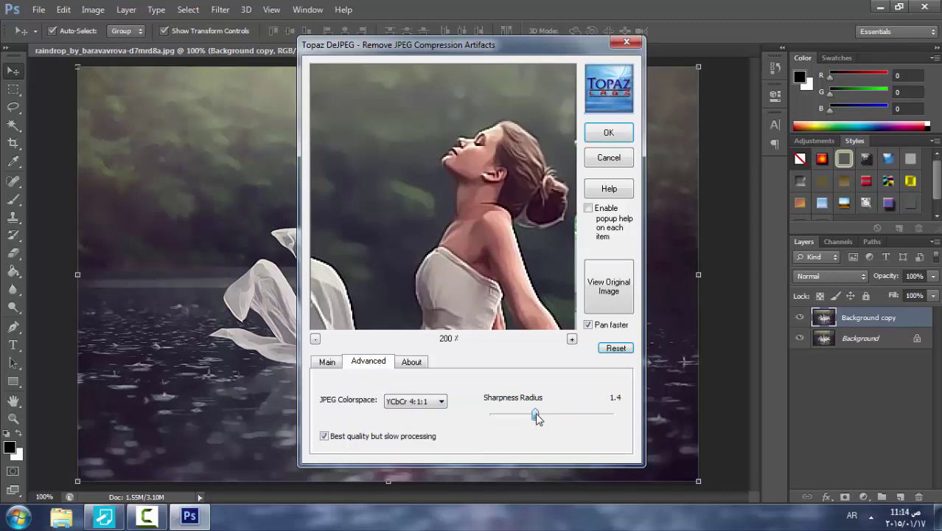
Step: Apply Topaz DeJPEG and run Topaz DeJPEG2000 on the Background copy layer with Suppression 31 and slightly raised Sharpness and Edge Crispness
click(607, 136)
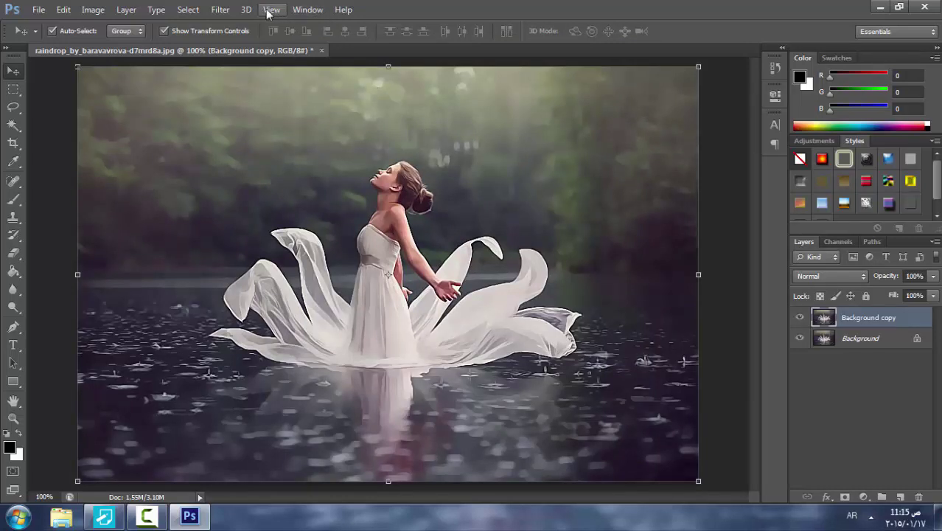
click(221, 9)
mouse_move(352, 294)
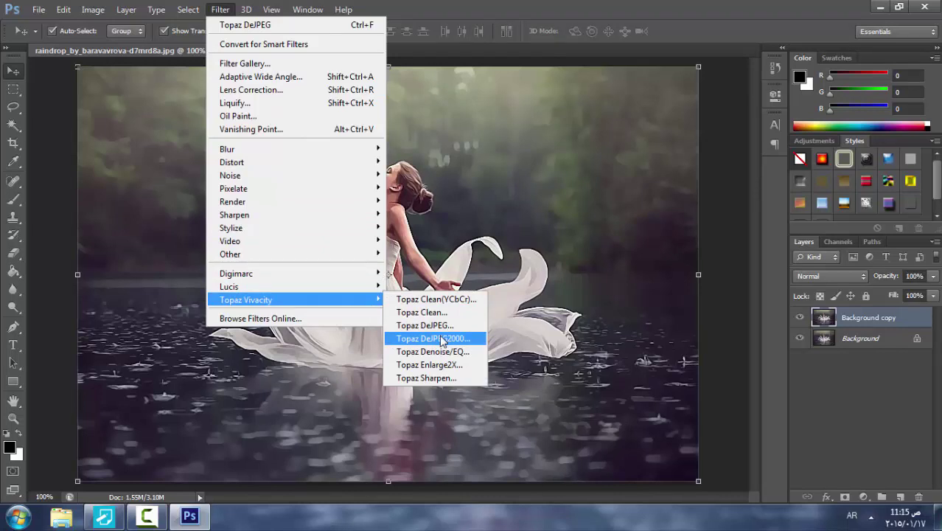
click(442, 340)
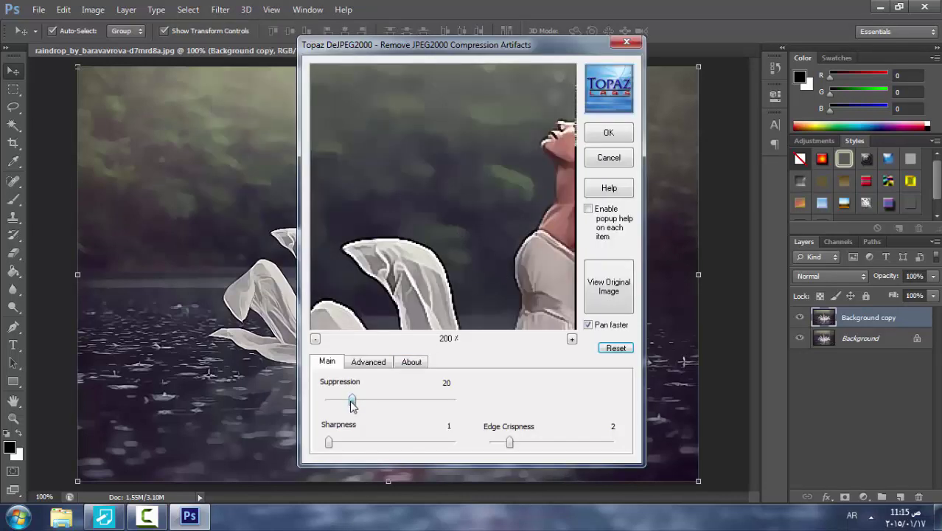
drag(352, 400, 366, 399)
drag(462, 228, 516, 238)
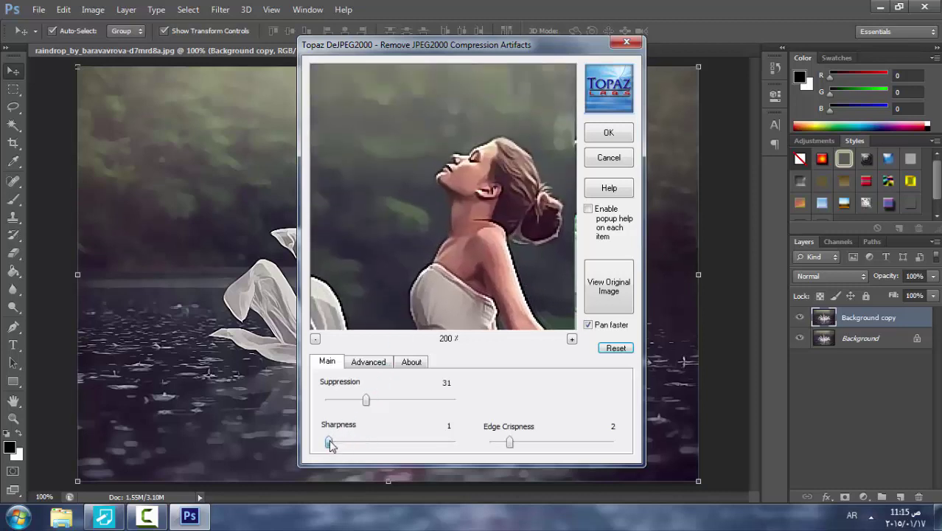
drag(329, 442, 337, 442)
drag(509, 441, 519, 441)
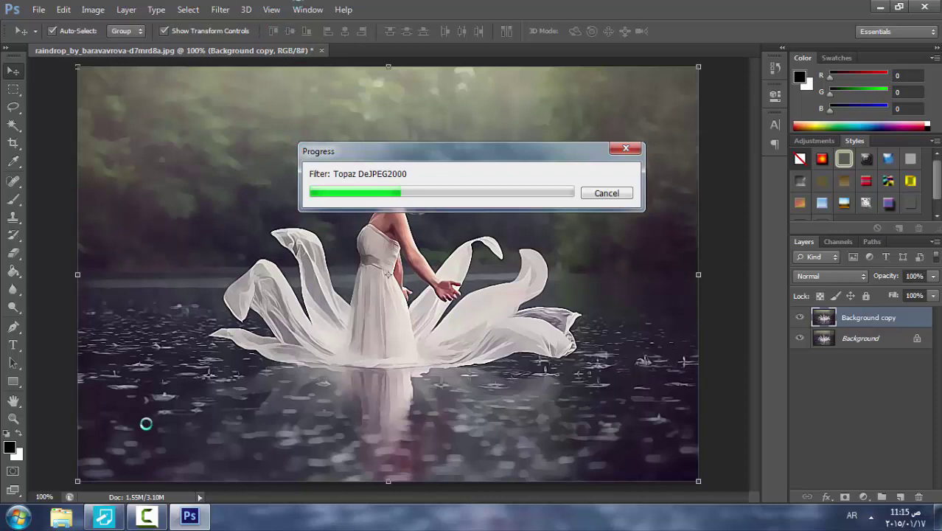
Step: Switch to Professional NotePad, highlight the lesson's closing lines and delete the final word "تحياتي"
click(104, 516)
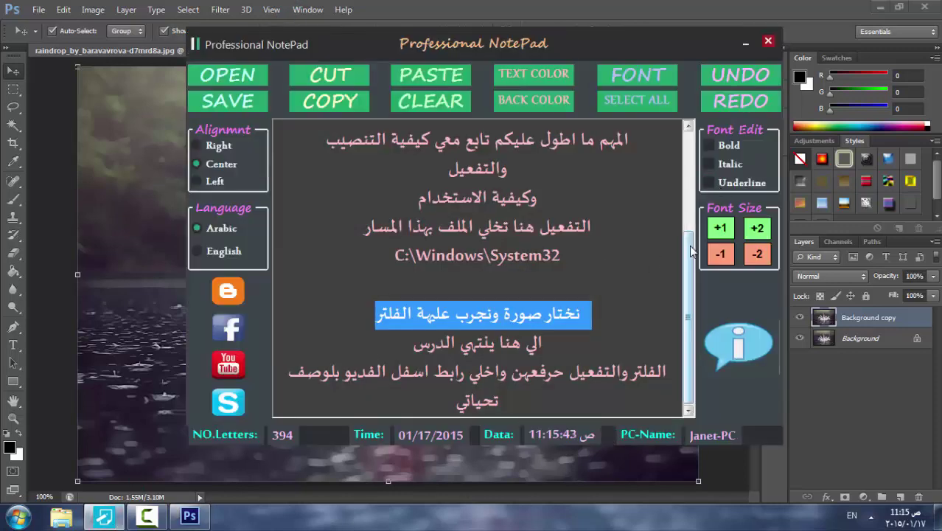
triple_click(579, 342)
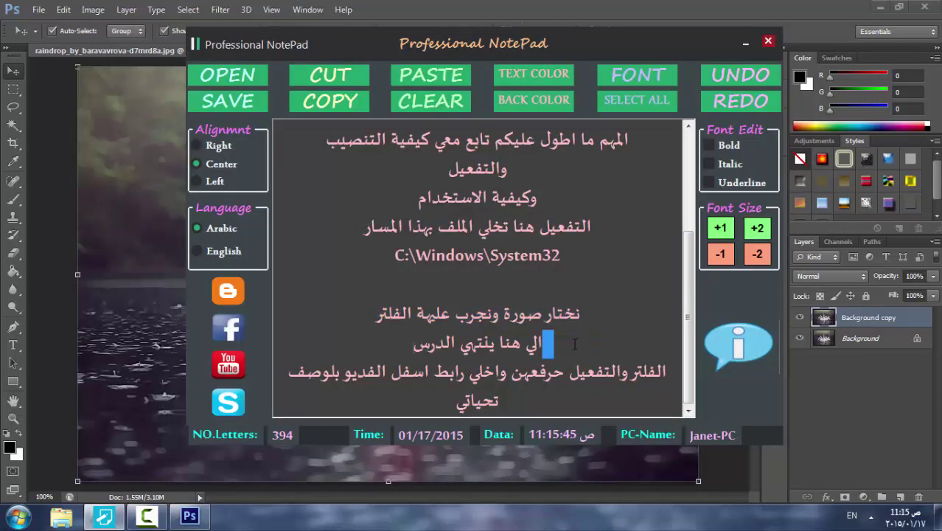
triple_click(669, 374)
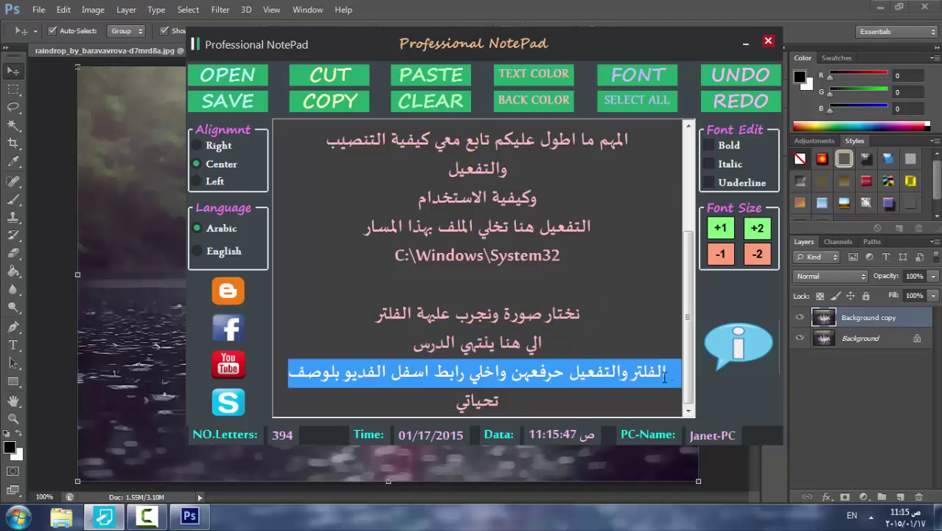
click(291, 373)
key(Down)
key(BackSpace)
key(BackSpace)
key(BackSpace)
key(BackSpace)
key(BackSpace)
key(BackSpace)
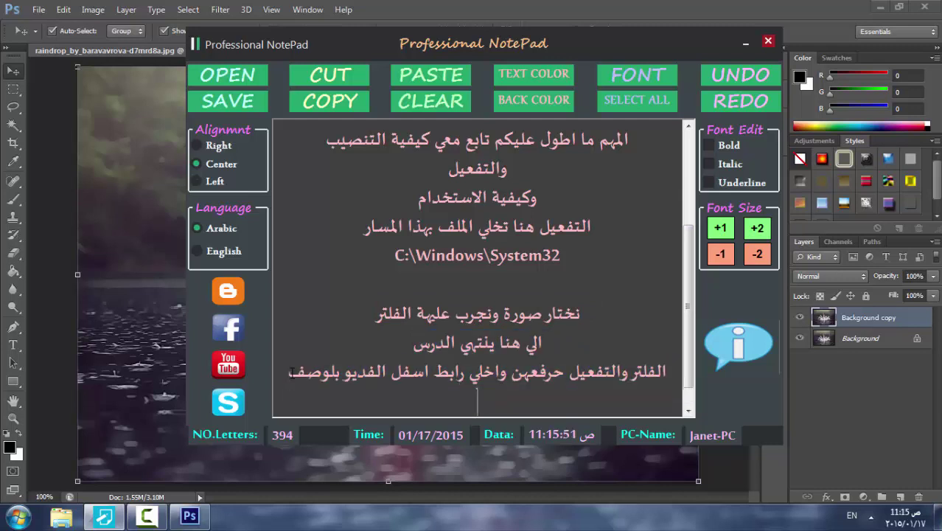
Step: Write "لاحض الفرق بين الصورة الاصلية والمفلترة" as the last line of the note, followed by a new line
text(لاحض ال)
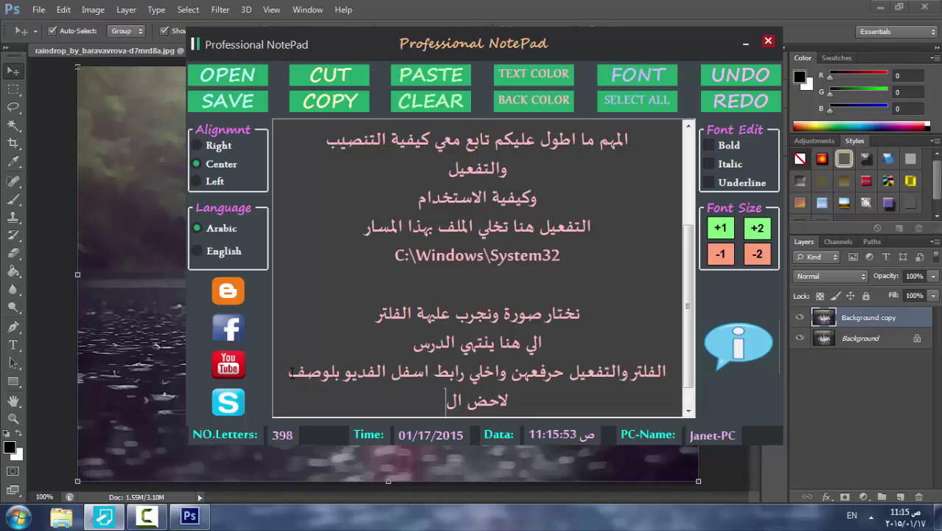
text(فرق بي)
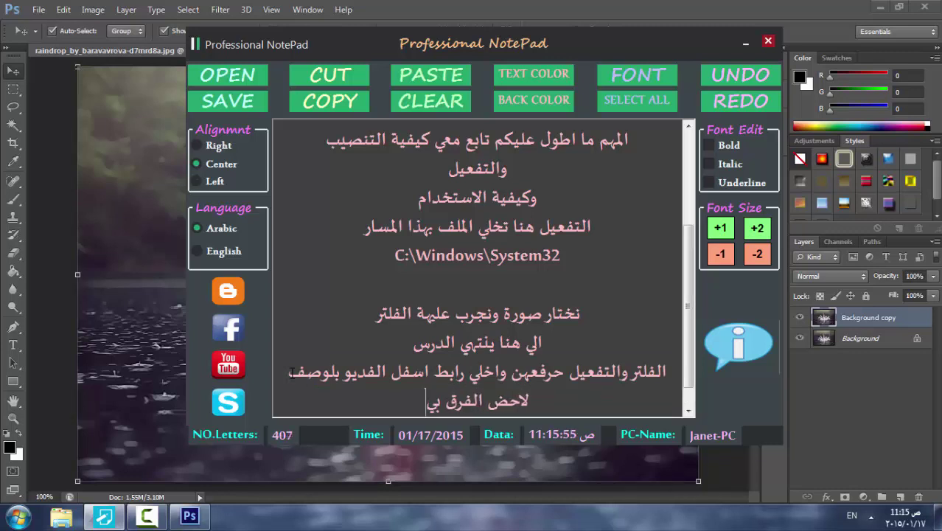
text(ن ال)
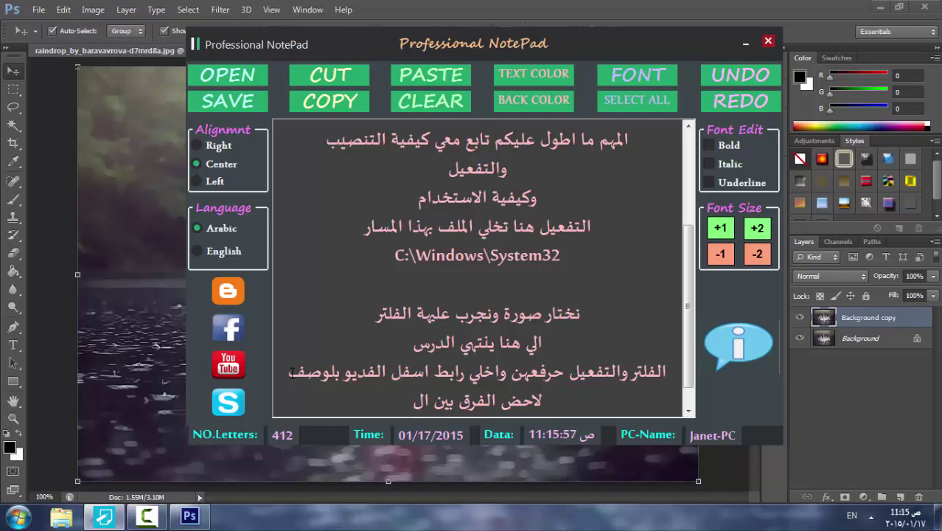
text(صورة الاصلي)
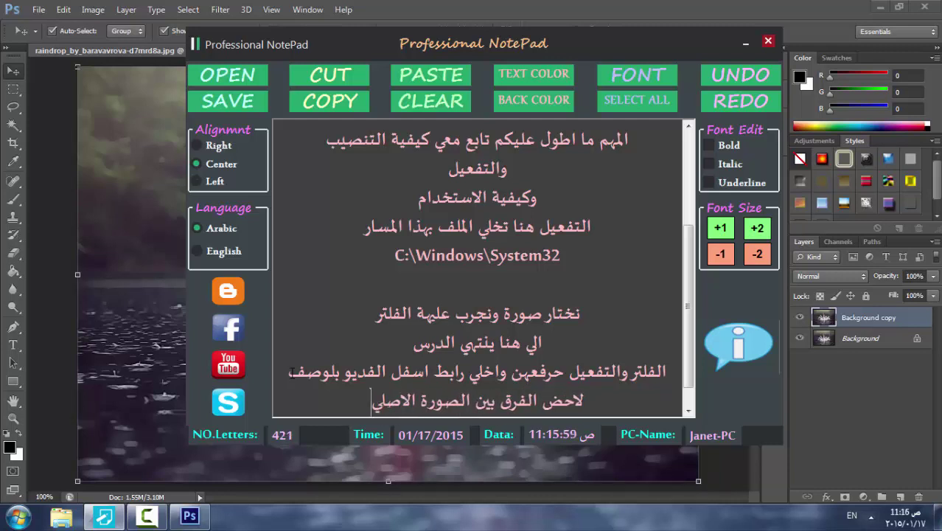
text(ة والمفلت)
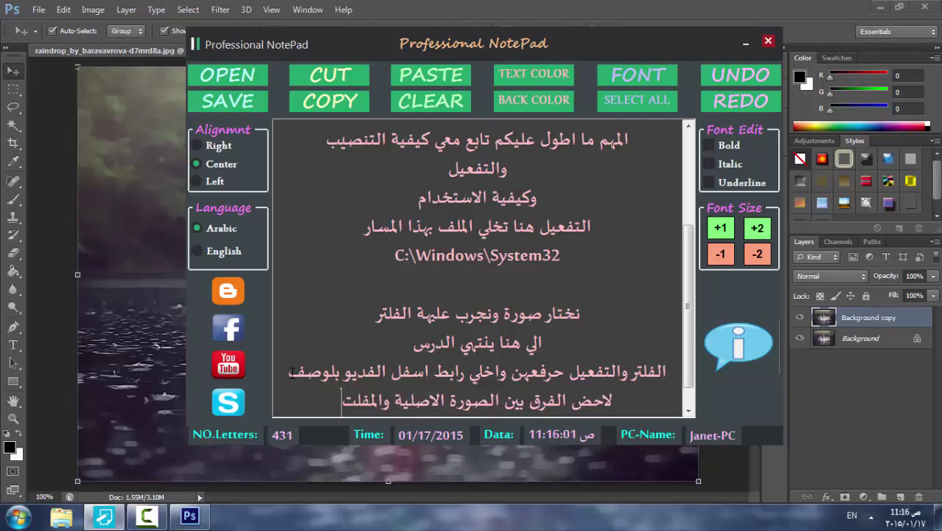
text(رة)
key(Return)
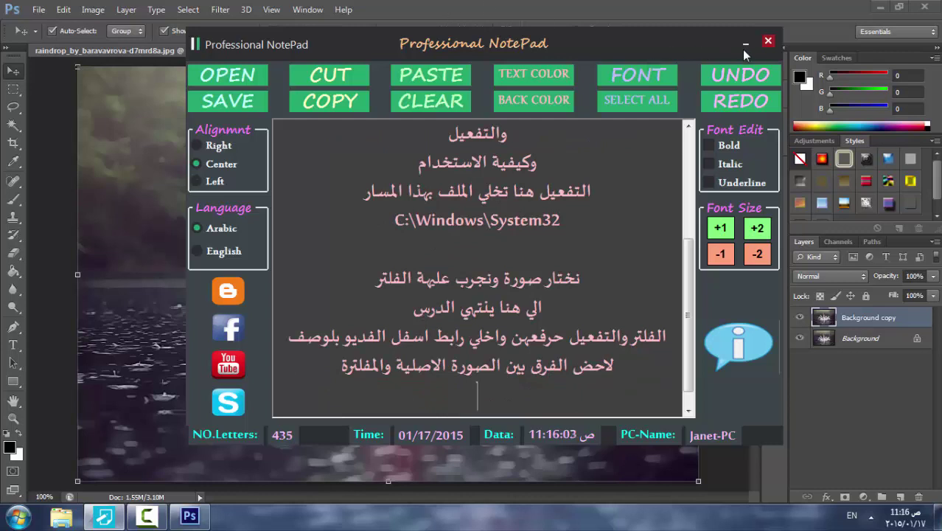
Step: Switch back to Photoshop and toggle the Background copy layer's visibility to compare the filtered picture with the original
click(746, 45)
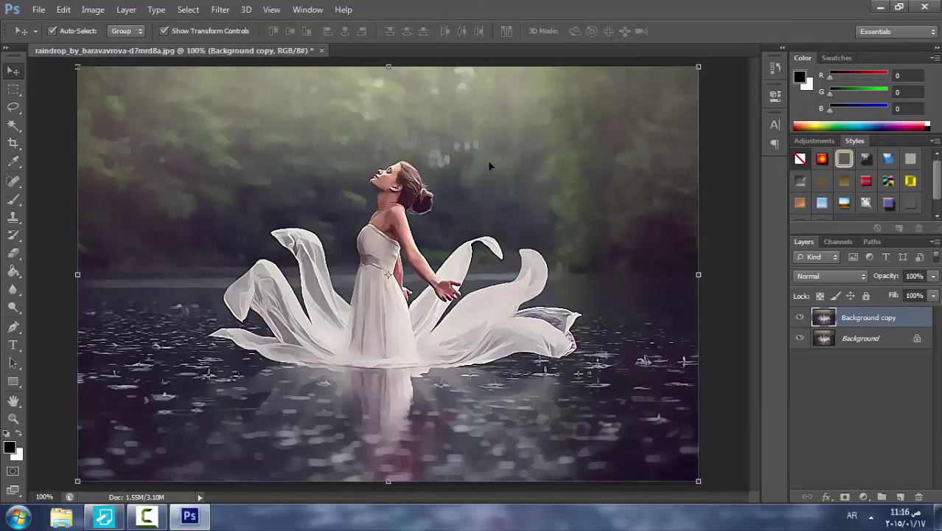
click(800, 317)
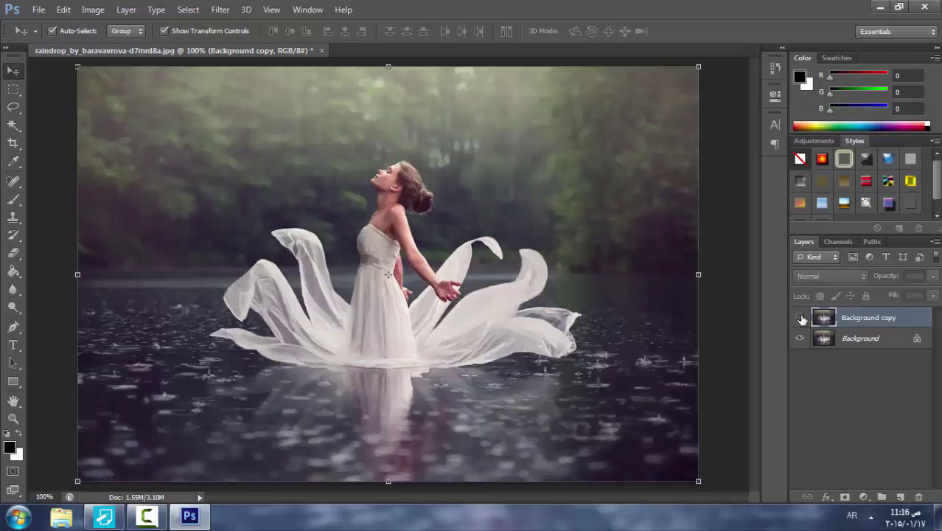
click(800, 318)
click(800, 317)
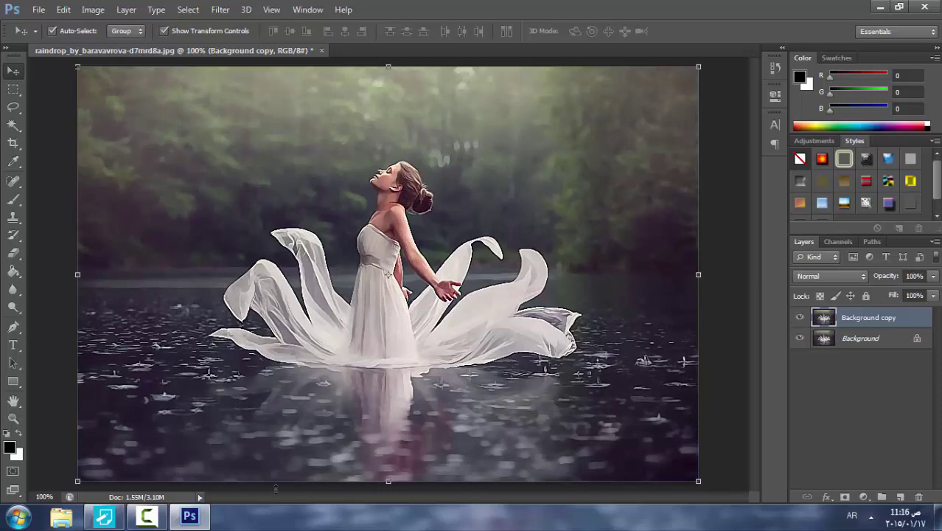
Step: Switch to Professional NotePad and end the note with "تحياتي" below a blank line
click(103, 518)
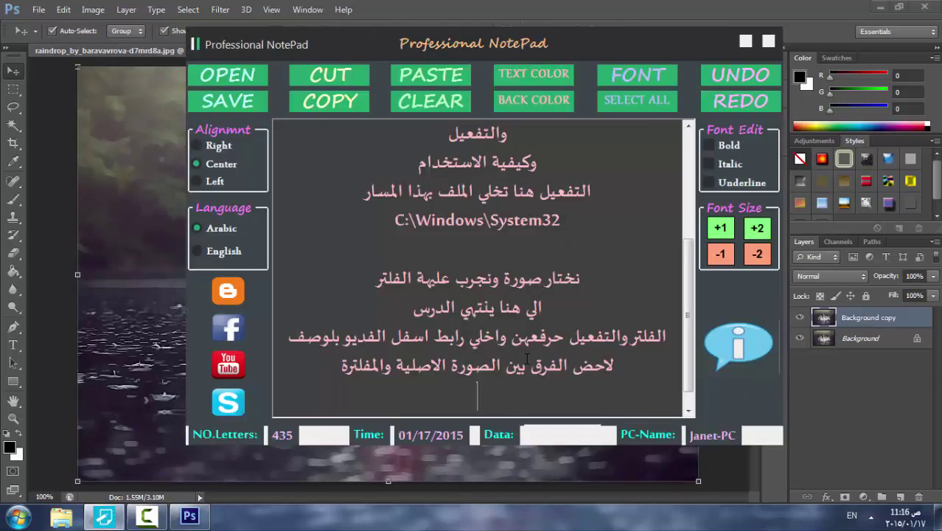
key(Return)
text(تحياتي)
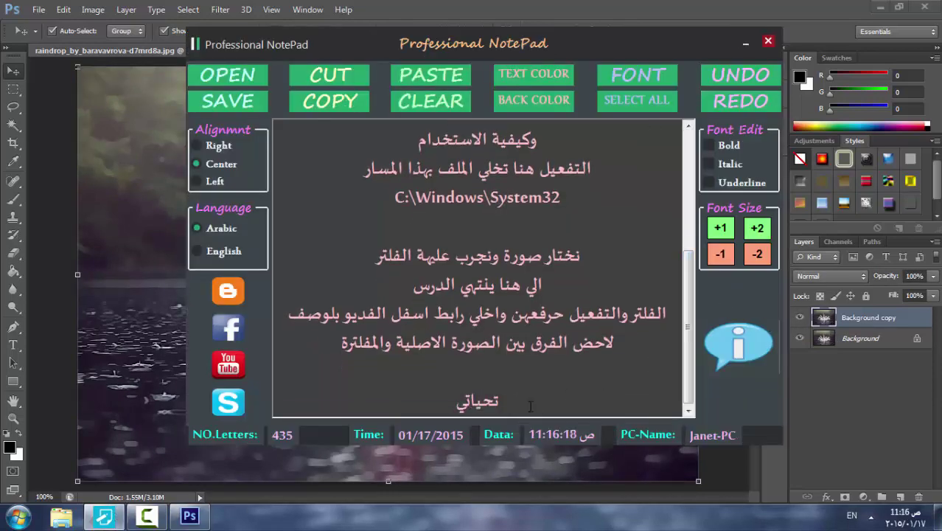